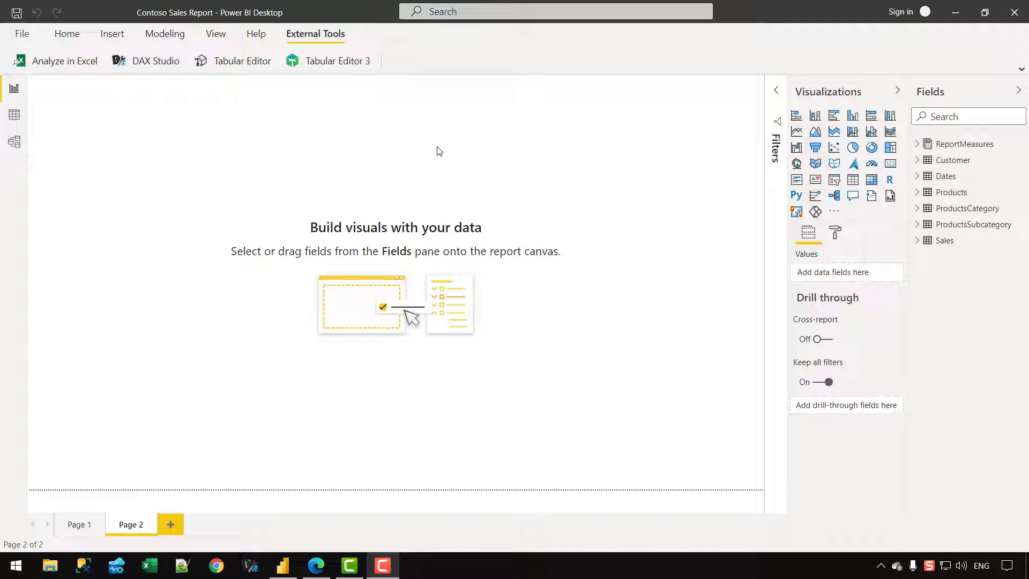
Open the model in Tabular Editor 3 and allow unsupported Power BI modeling operations in the preferences
left_click(366, 65)
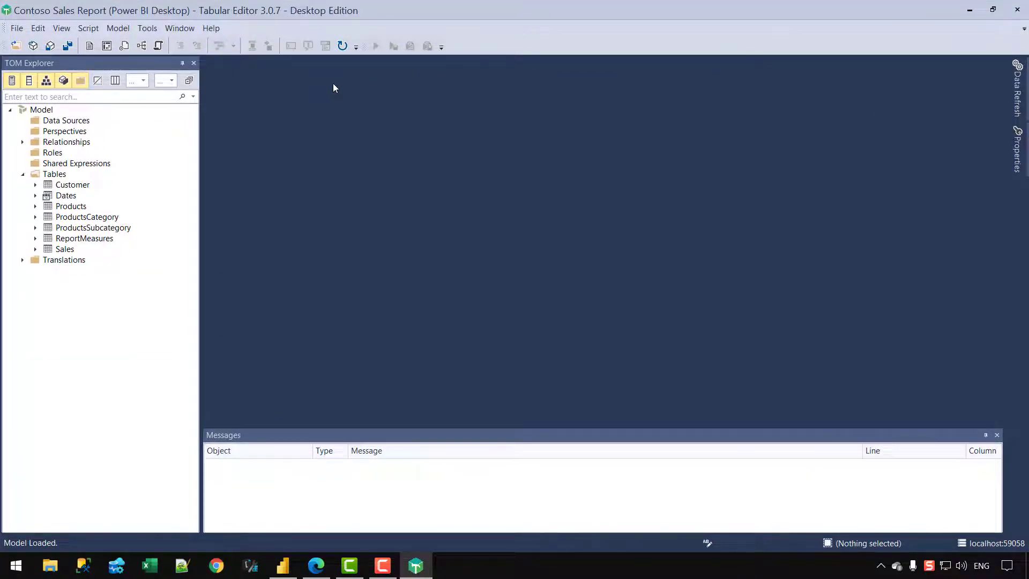
left_click(155, 30)
left_click(133, 67)
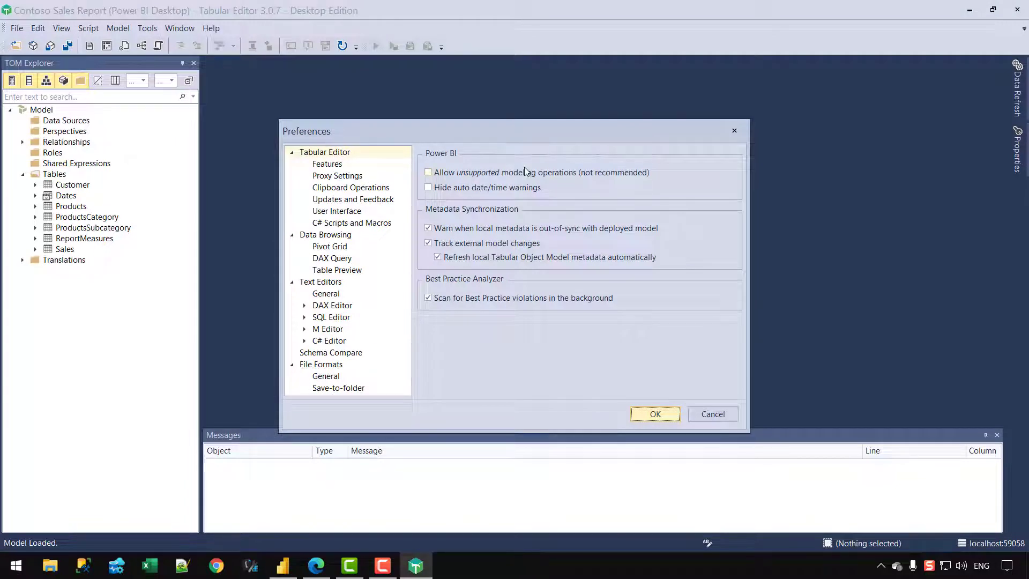
left_click(357, 166)
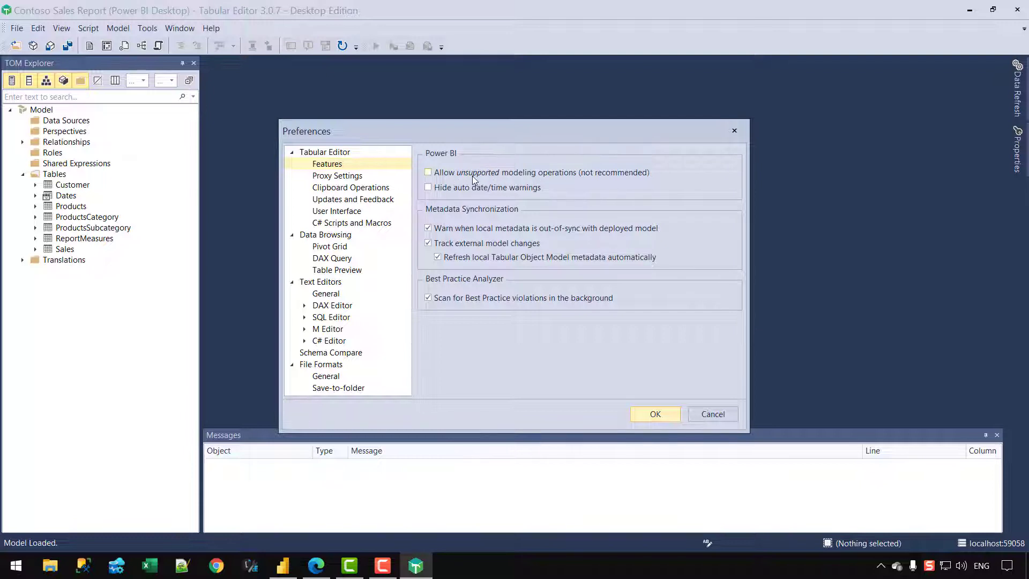
mouse_move(525, 181)
left_click(606, 171)
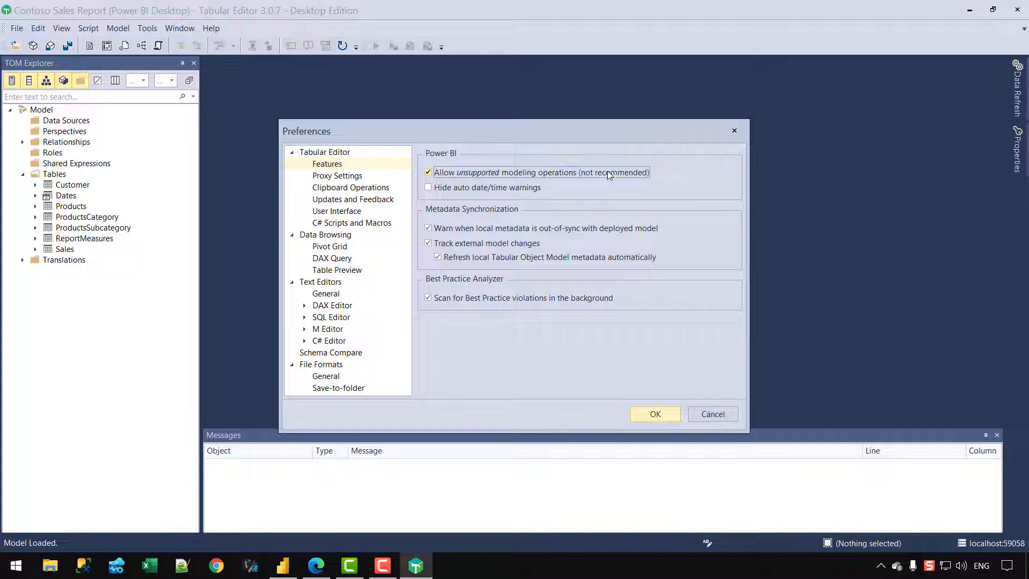
left_click(655, 413)
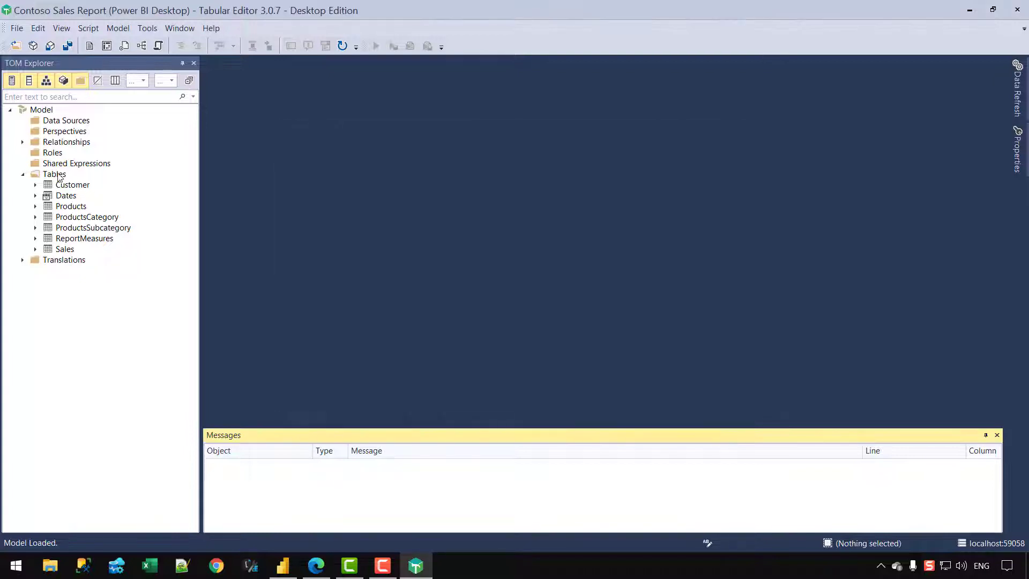
Examine which objects can be created under the Tables group and on the Customer table
right_click(51, 175)
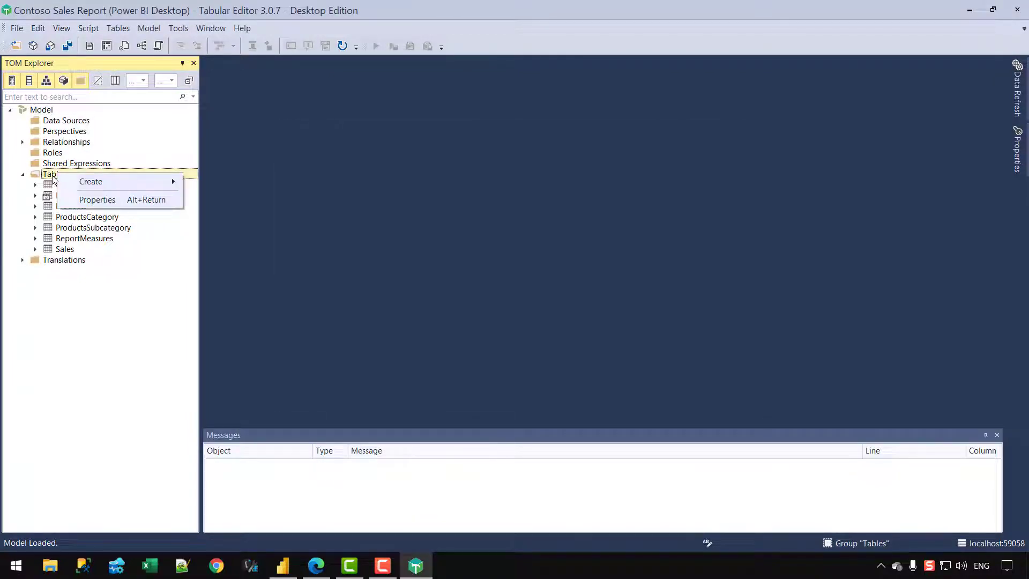
mouse_move(99, 181)
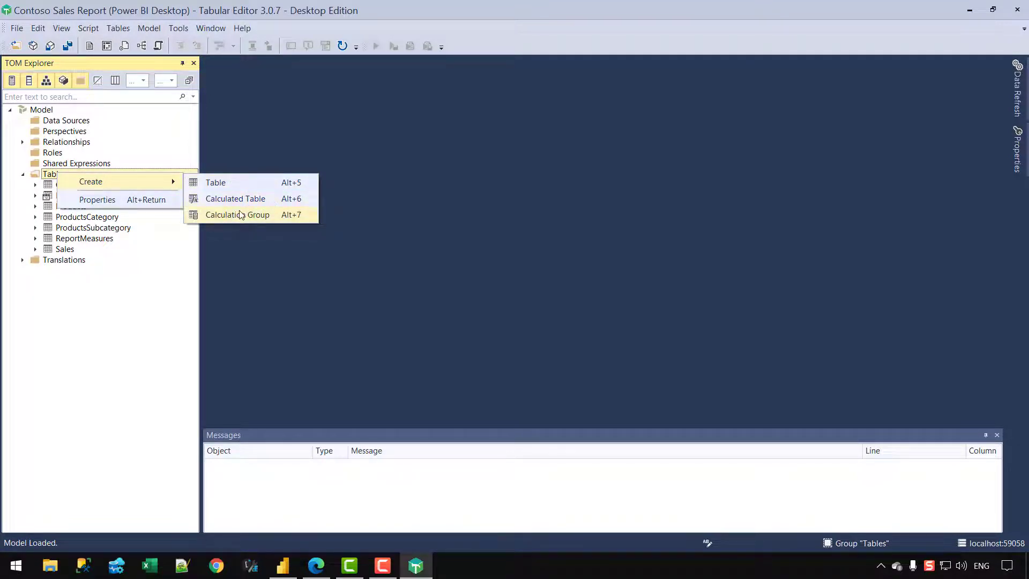
left_click(35, 185)
left_click(35, 185)
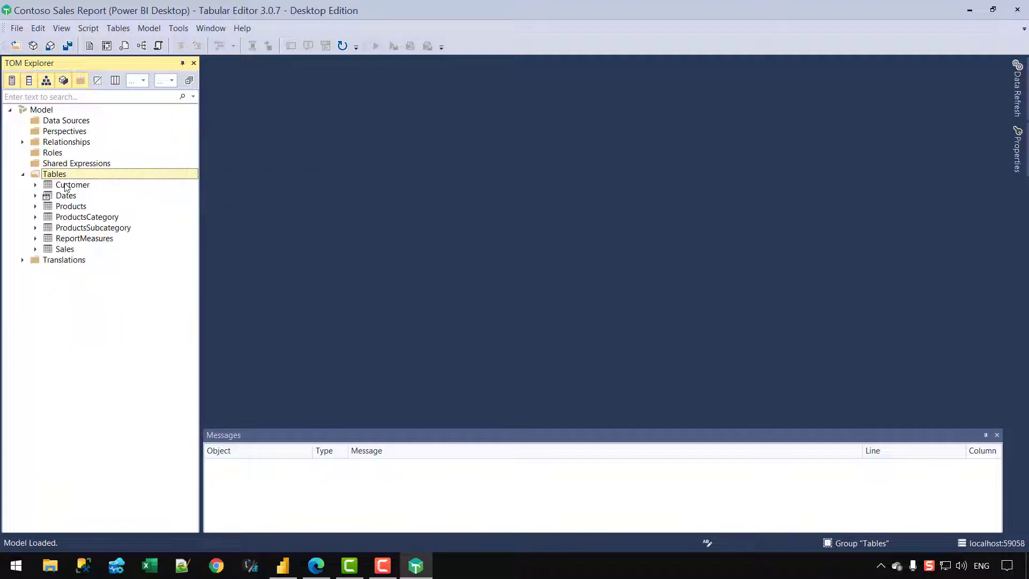
right_click(65, 187)
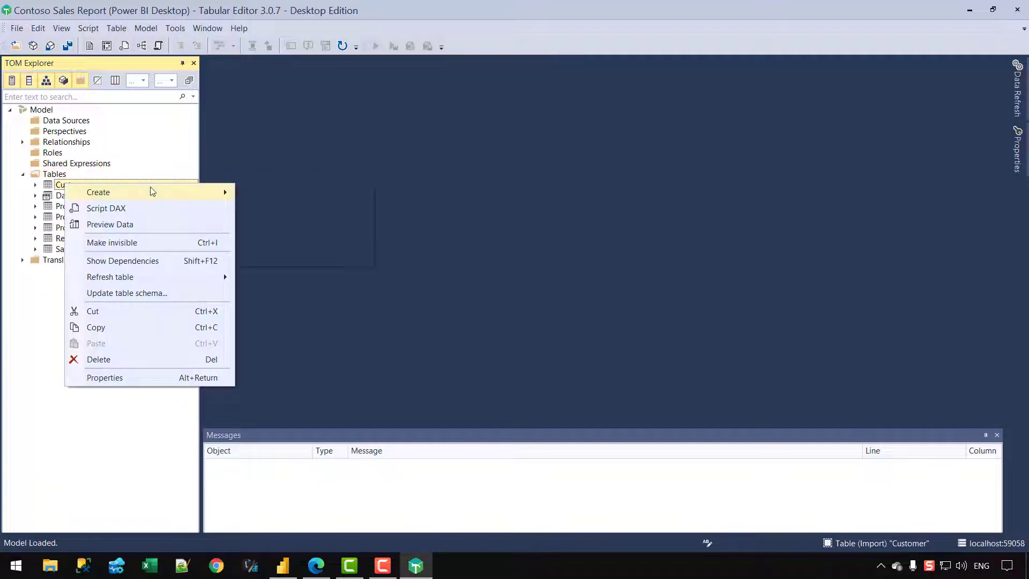
mouse_move(153, 192)
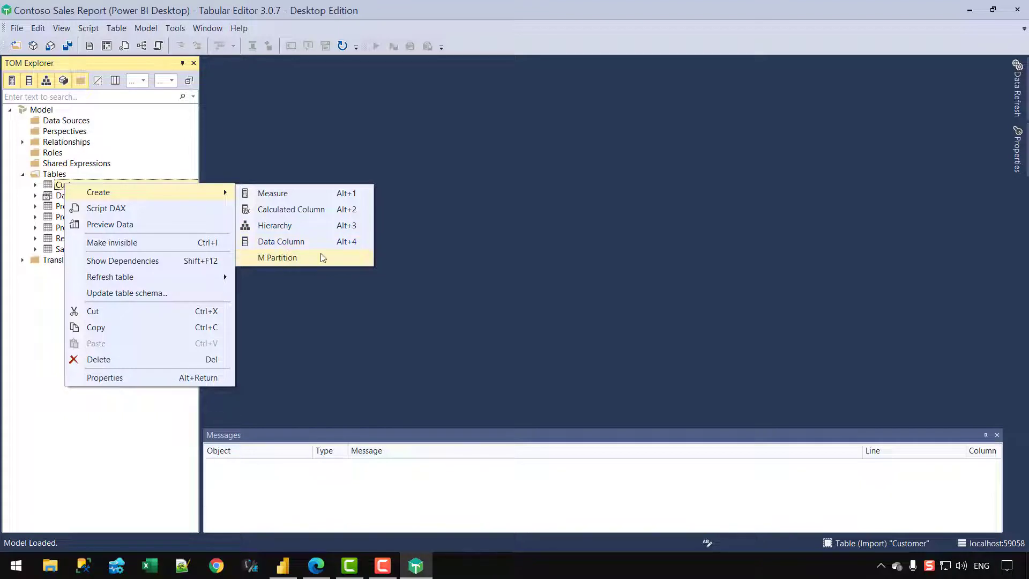
Disallow unsupported Power BI modeling operations in the preferences
left_click(173, 28)
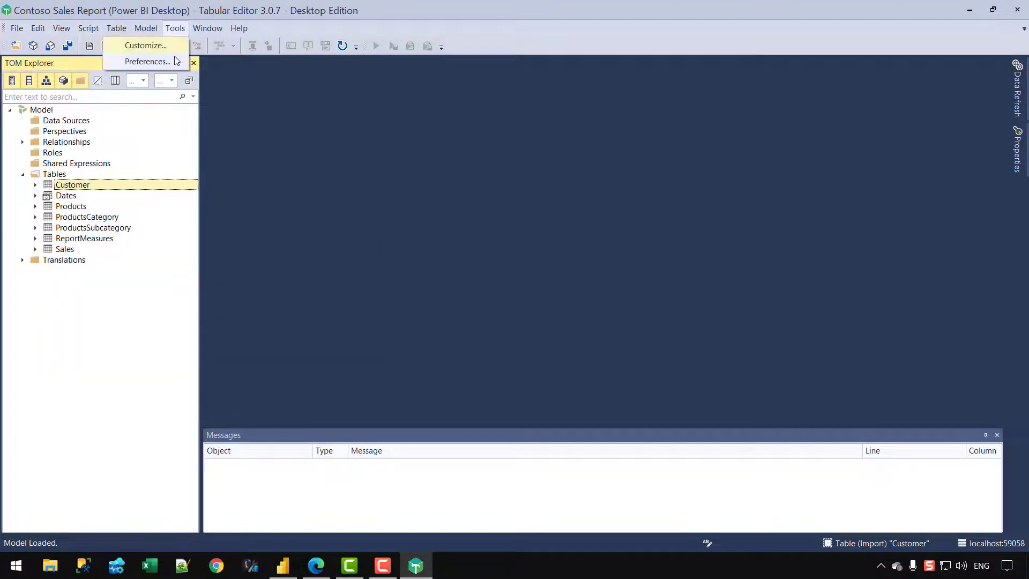
left_click(172, 59)
left_click(455, 172)
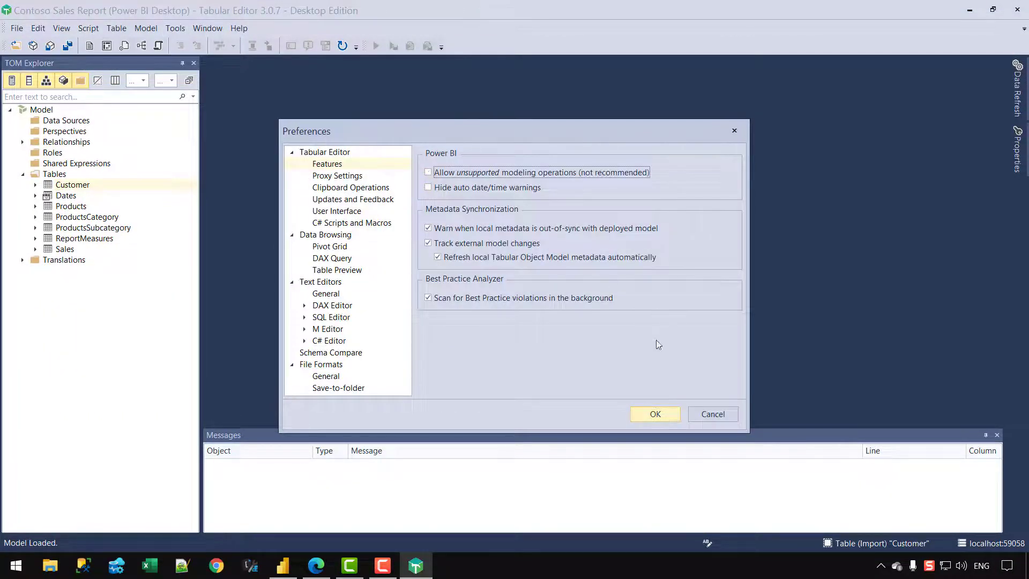
left_click(662, 415)
Check the creation options for the Tables group and Customer table with unsupported modeling operations turned off
right_click(55, 174)
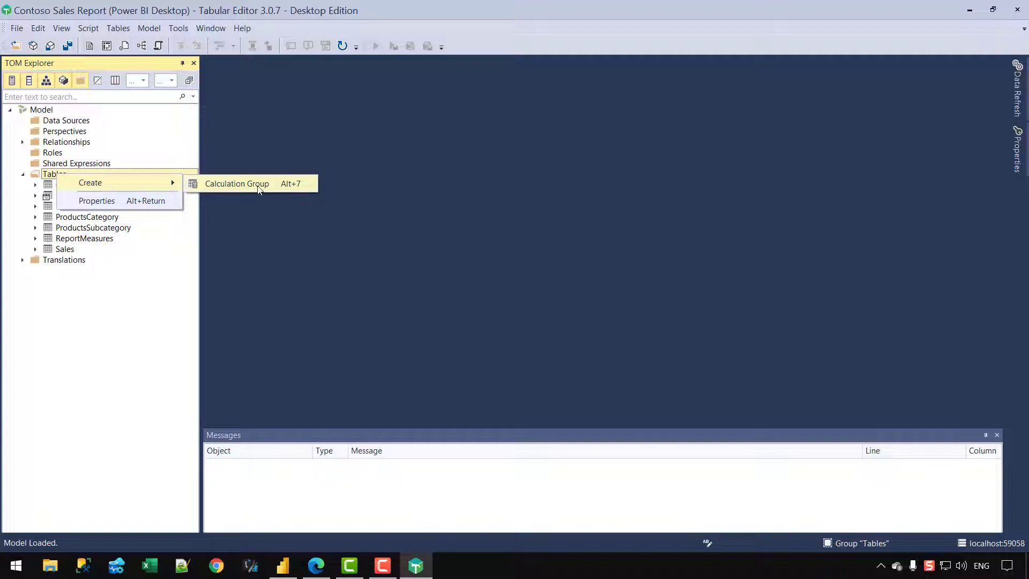
left_click(68, 185)
right_click(68, 185)
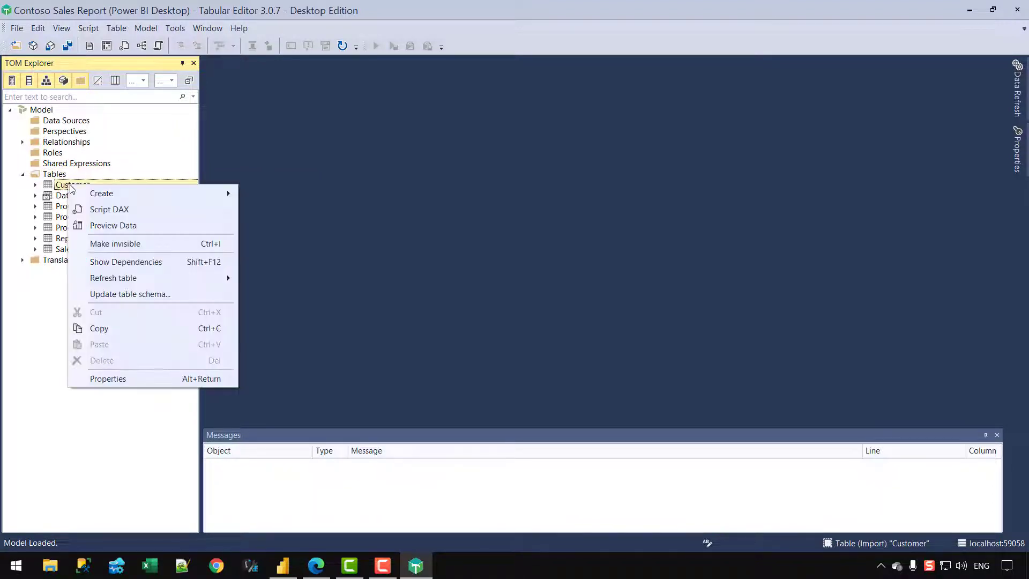
mouse_move(101, 194)
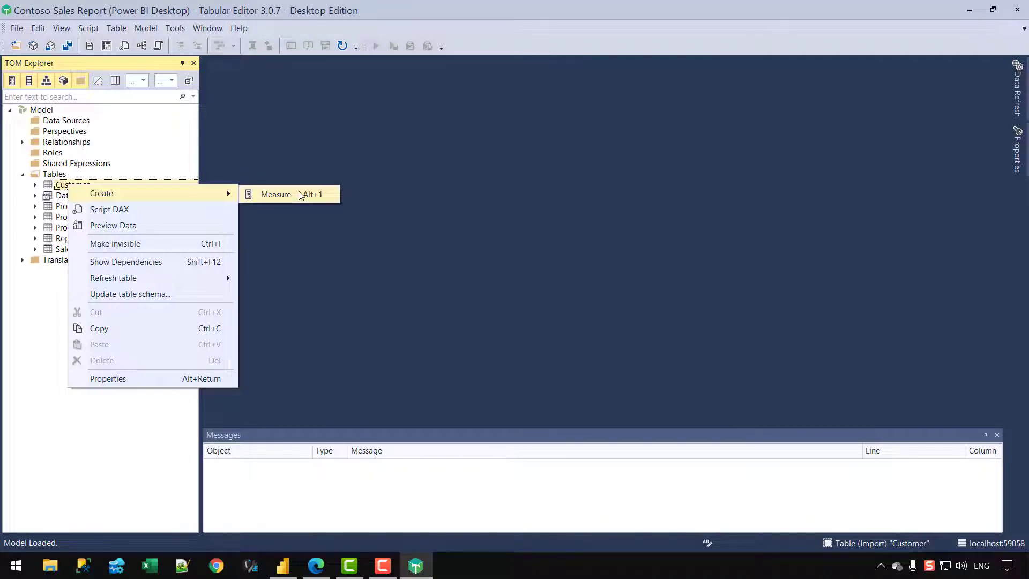
left_click(312, 105)
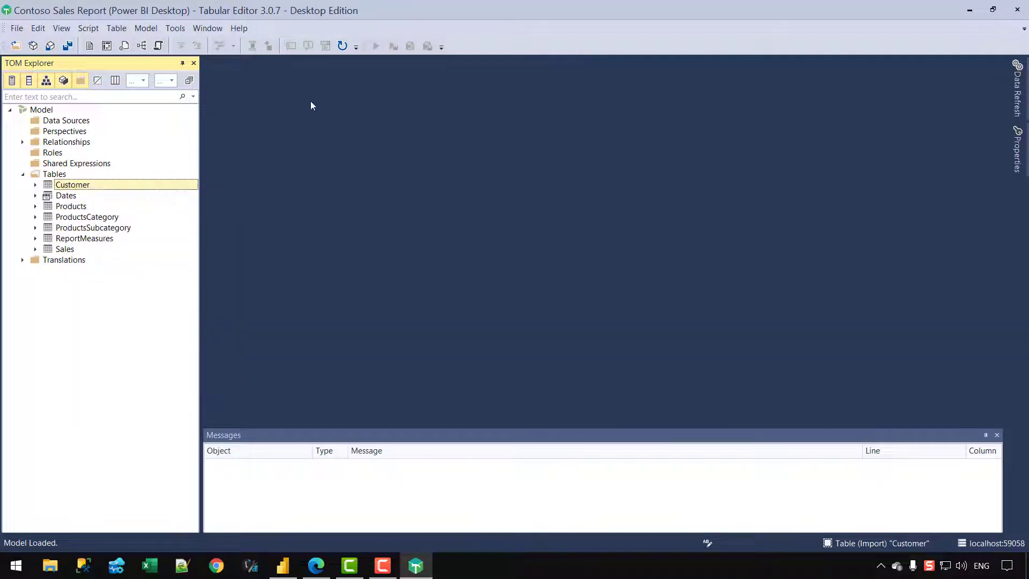
Turn the option for unsupported Power BI modeling operations back on in the preferences
left_click(170, 28)
left_click(157, 61)
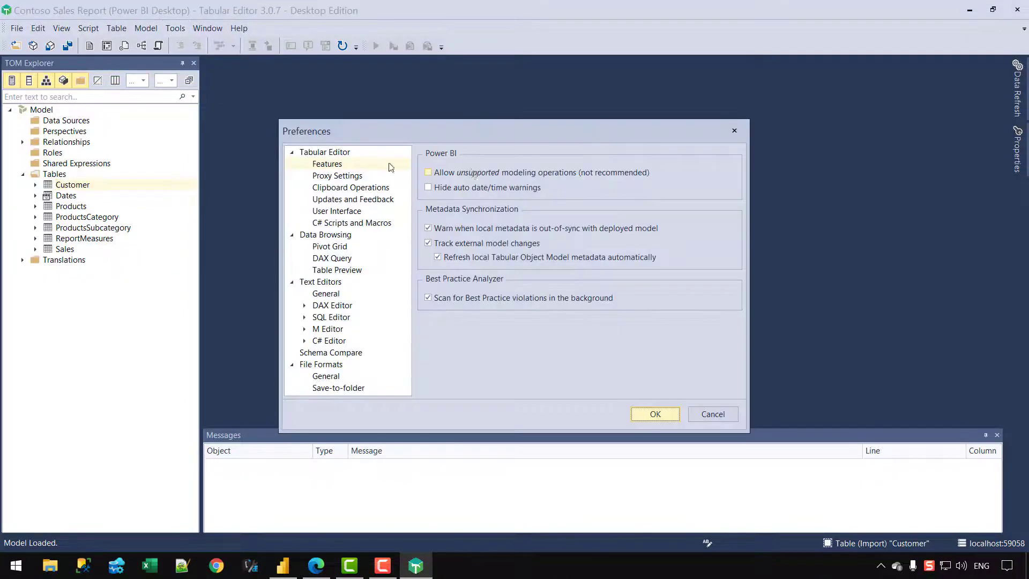
left_click(655, 413)
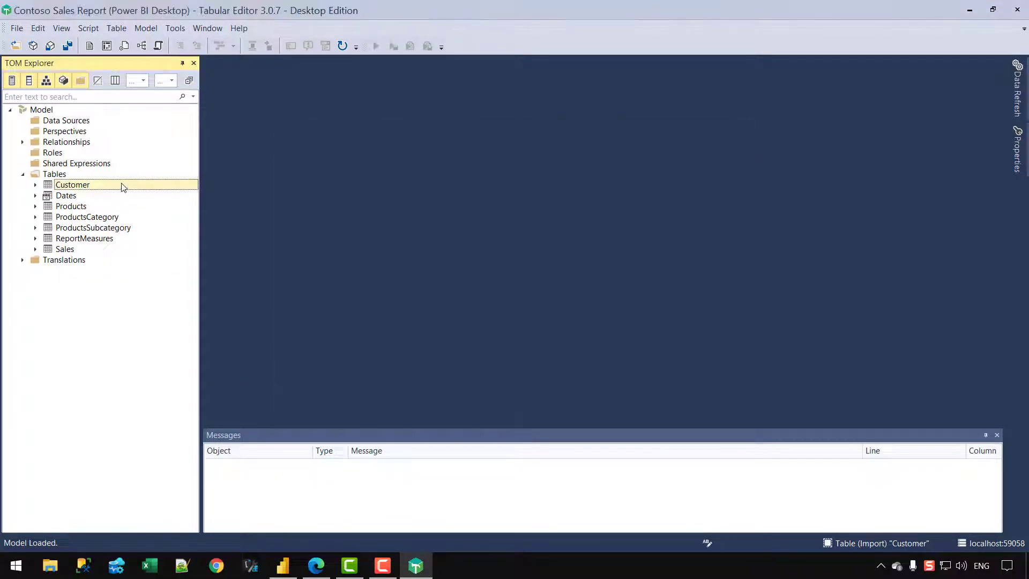
Create a calculated table named Red Contoso in the model's Tables group
right_click(65, 177)
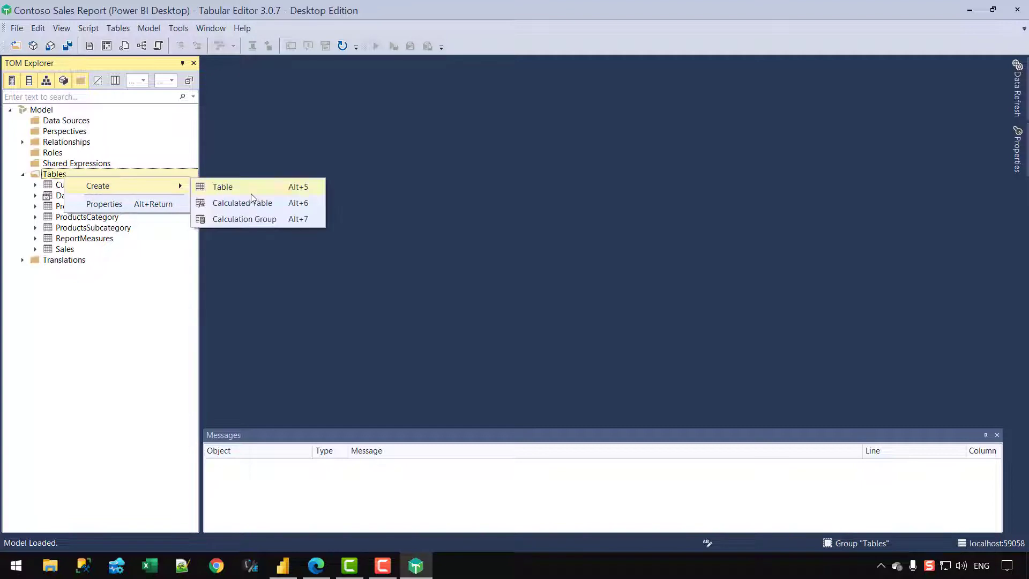
left_click(304, 209)
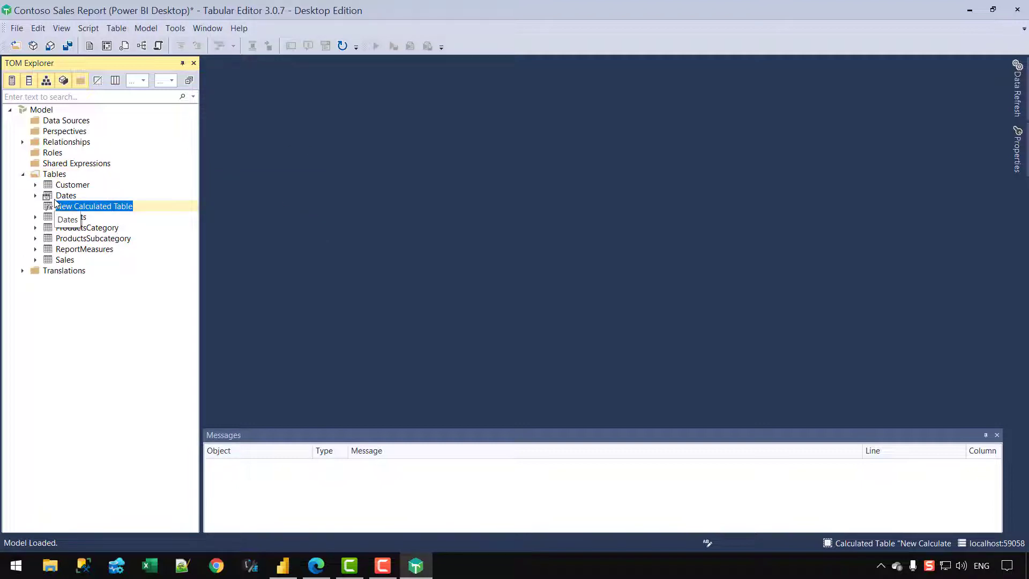
key("BackSpace")
type("Estimated Contos")
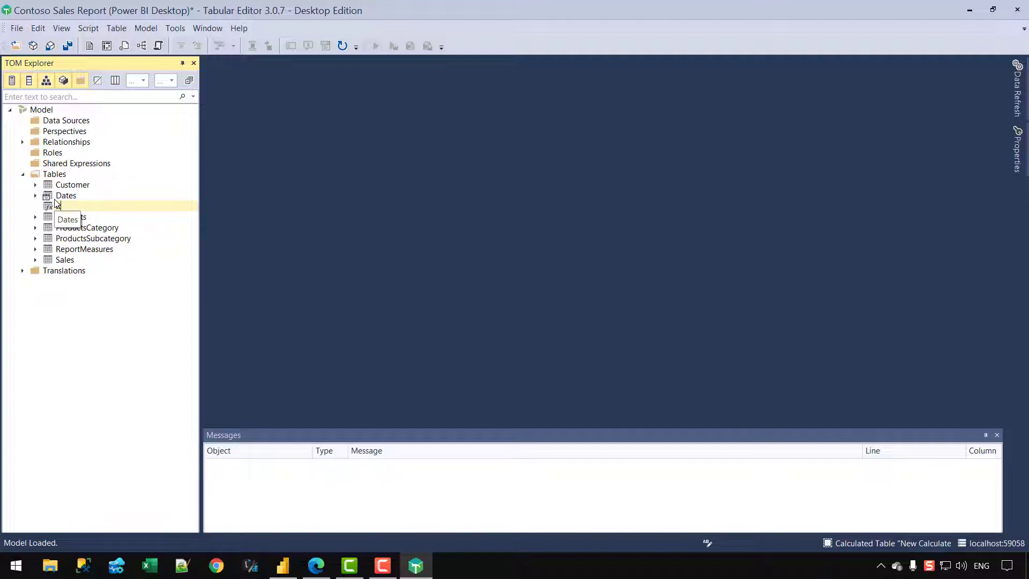
type("o")
key("Return")
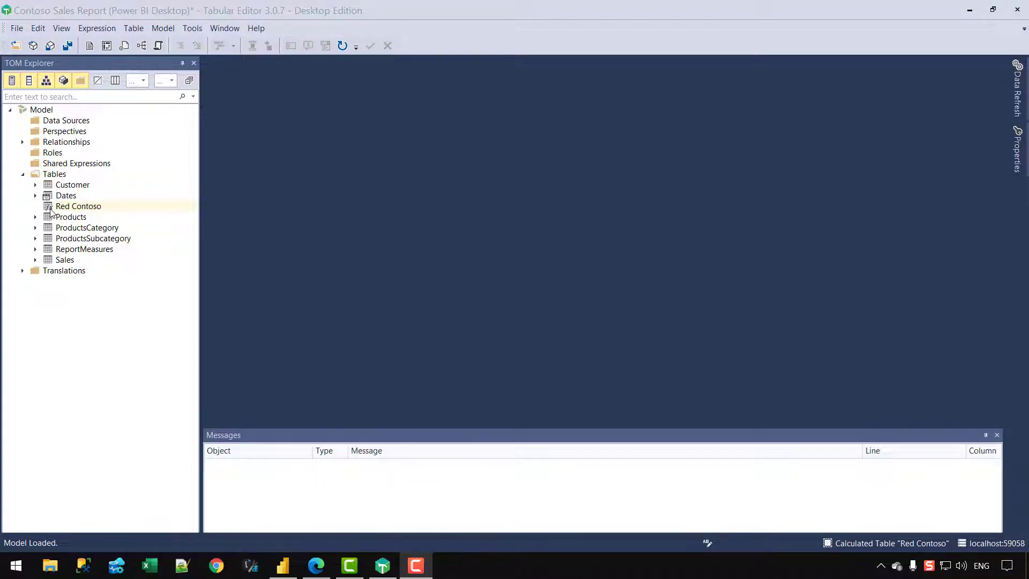
Start the Red Contoso table's expression with a multi-line CALCULATETABLE over the Products table
double_click(64, 207)
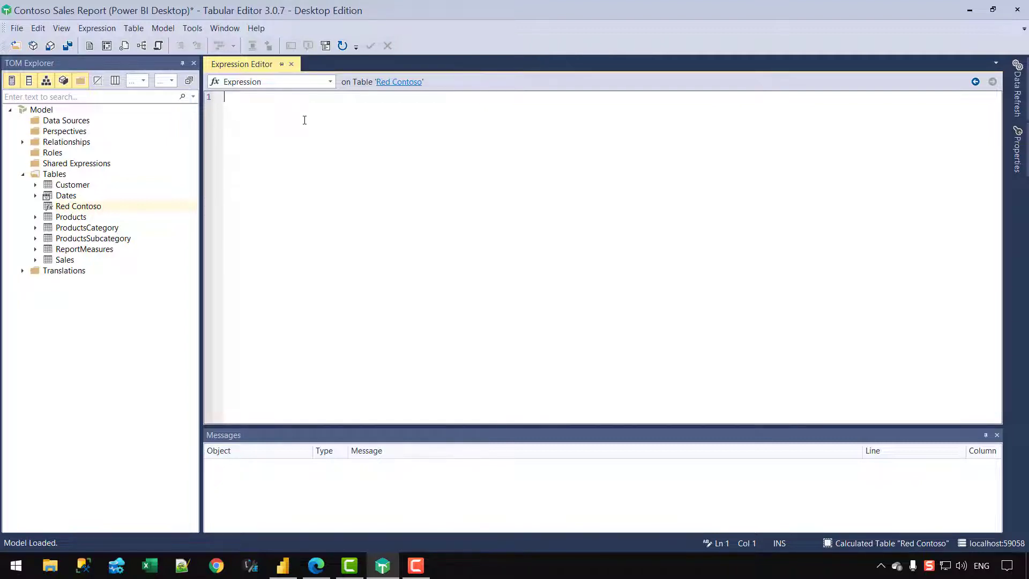
type("cacl")
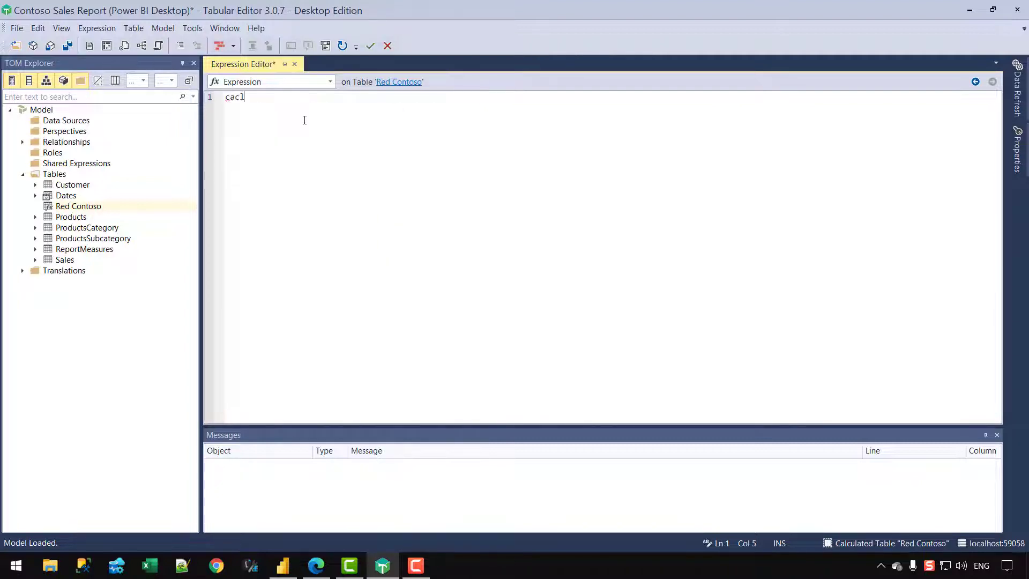
key("BackSpace")
key("BackSpace")
key("BackSpace")
type("al")
key("Tab")
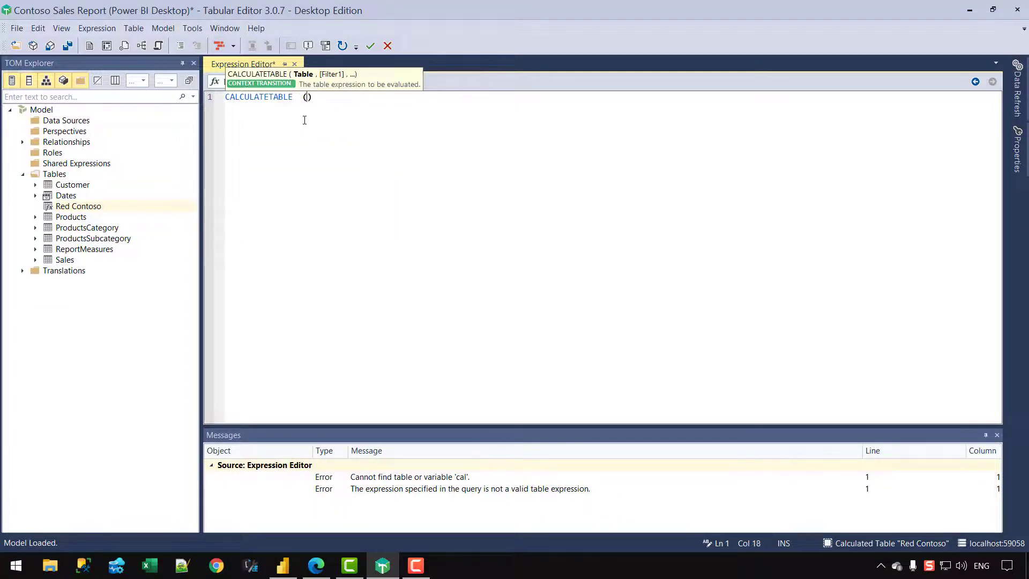
key("Return")
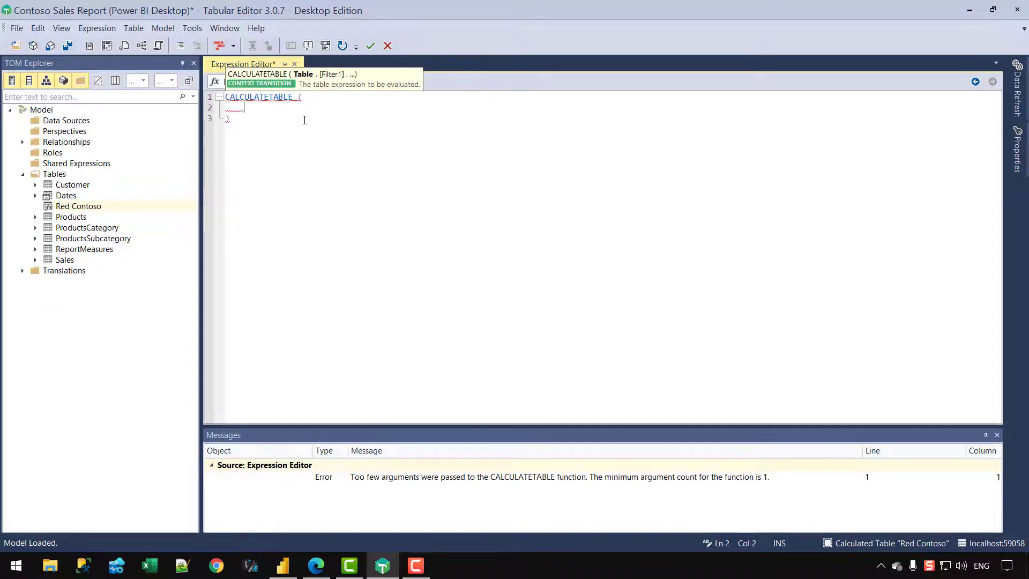
type("produ")
key("Tab")
type(",")
key("Return")
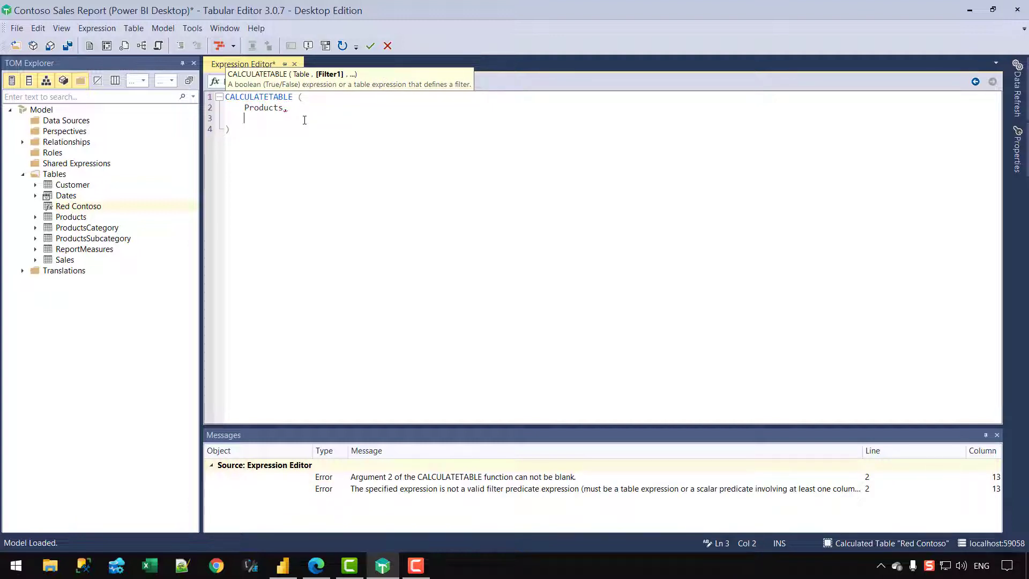
Add the filter argument Products[Color] = "Red" to the CALCULATETABLE expression
scroll(305, 120, "up", 4)
key("ctrl+space")
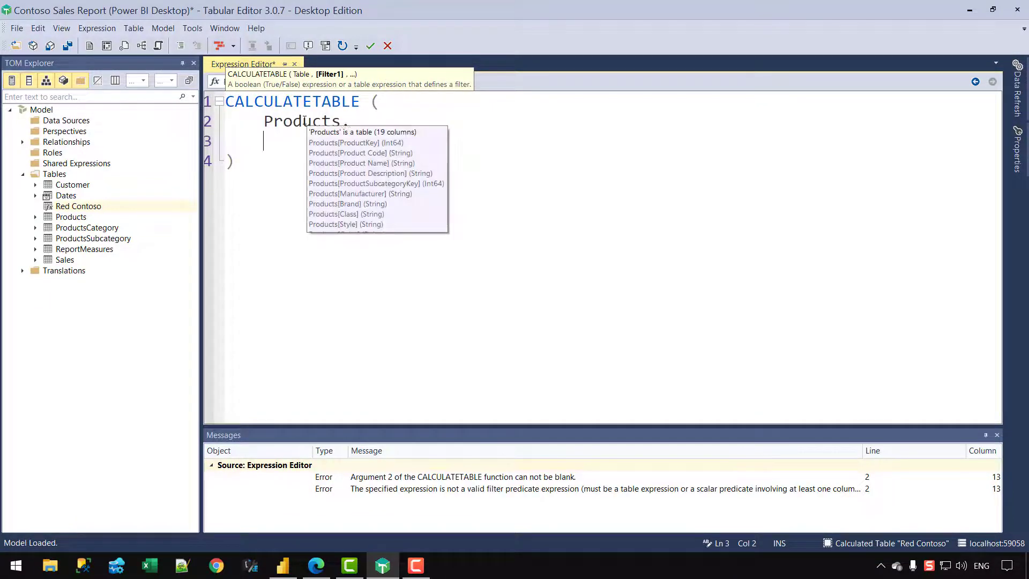
key("Escape")
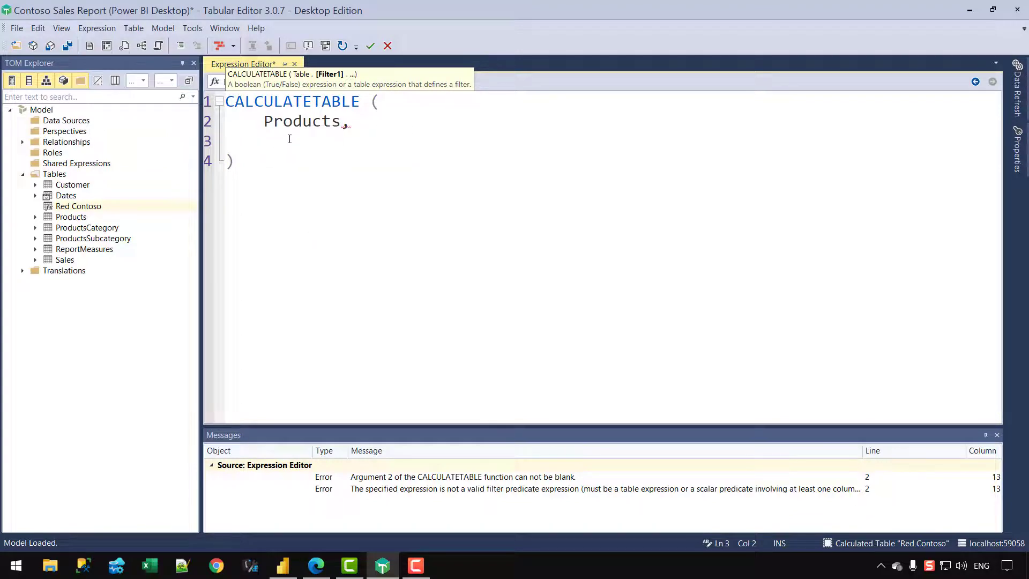
type("Products[")
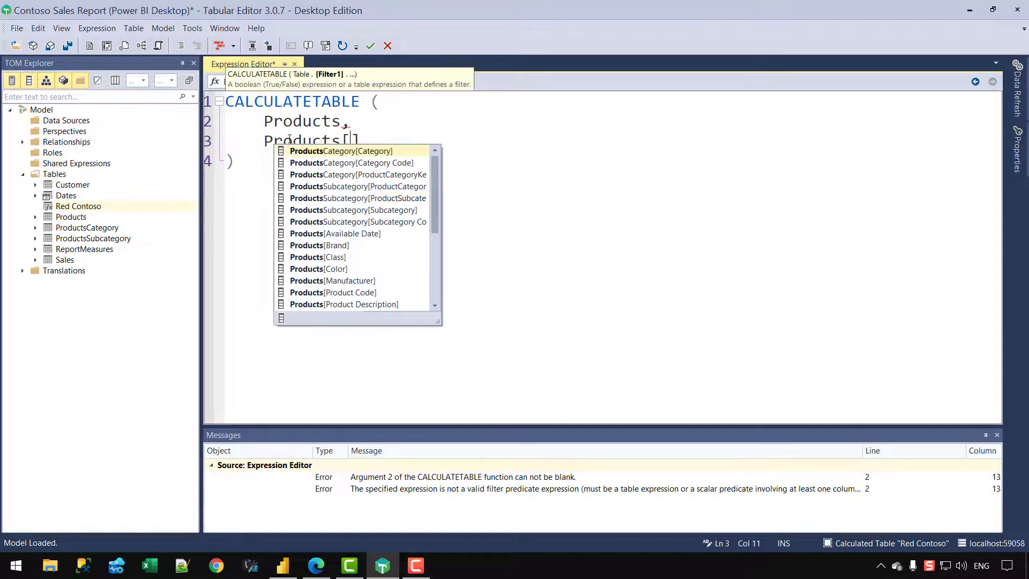
type("Color =")
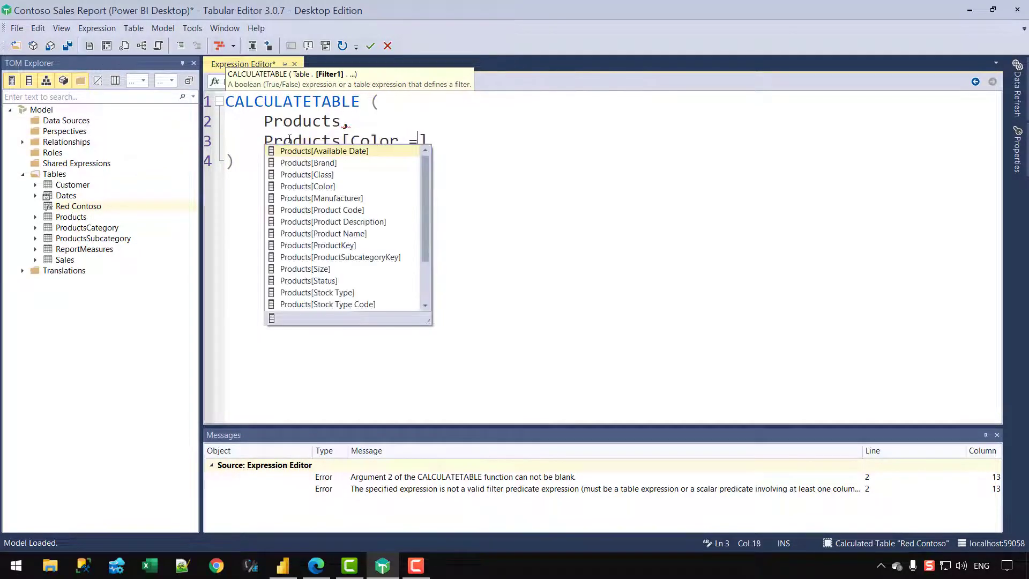
key("BackSpace")
key("BackSpace")
key("Right")
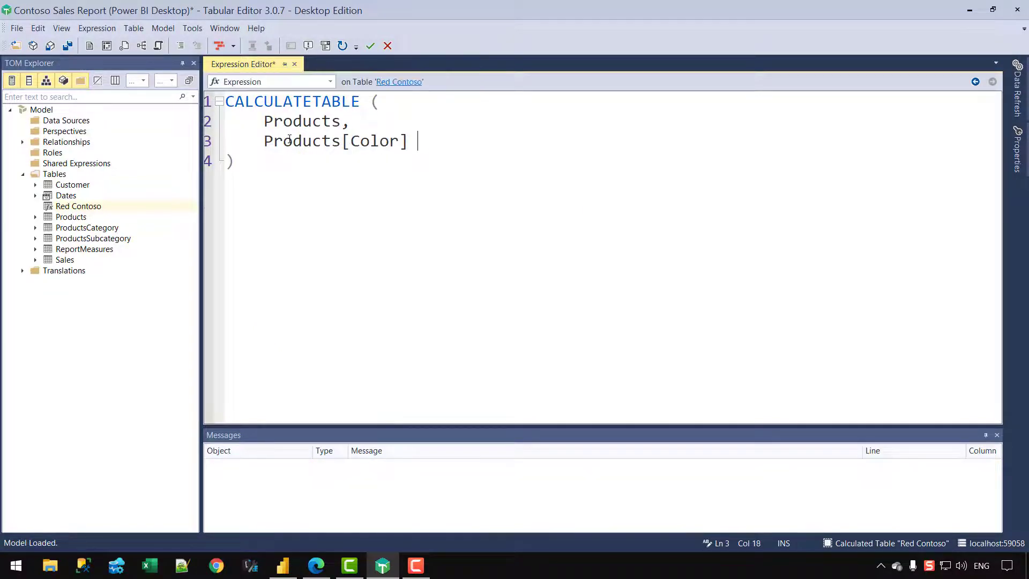
type("= \"Red\",")
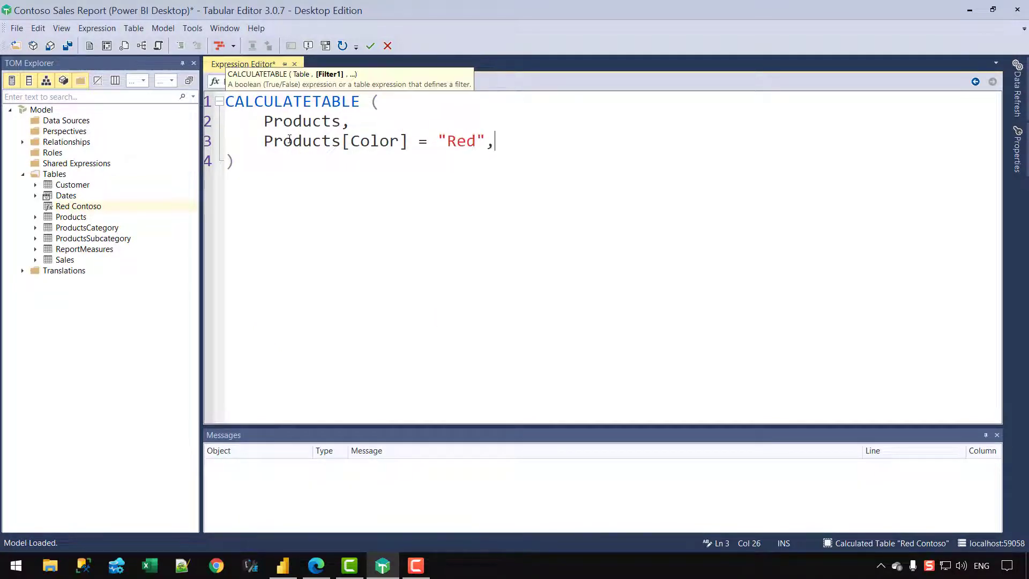
Add the filter argument Products[Brand] = "Contoso" to the Red Contoso expression and save the model changes
key("Return")
type("Products[")
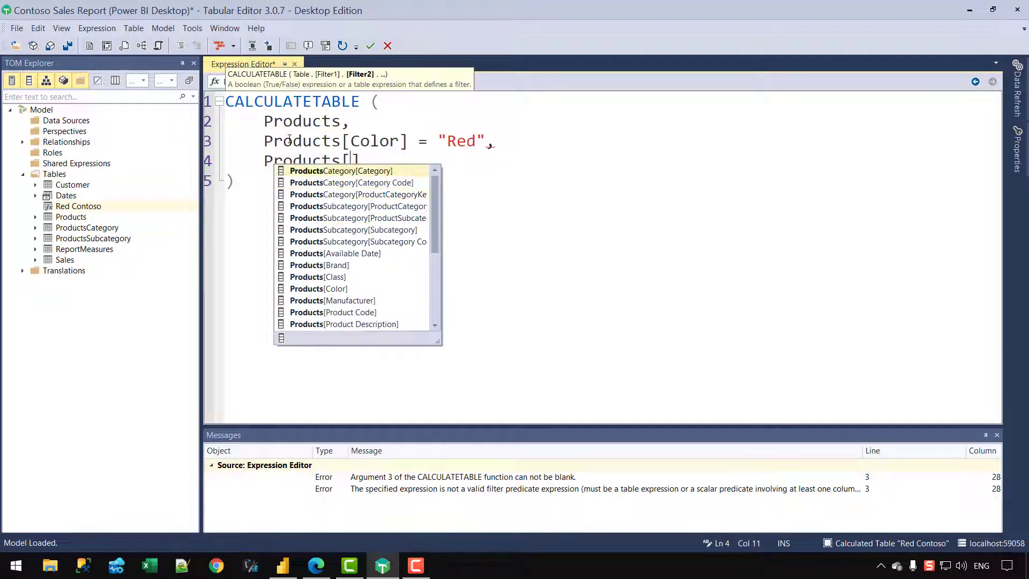
type("Brand")
key("Right")
type("= ")
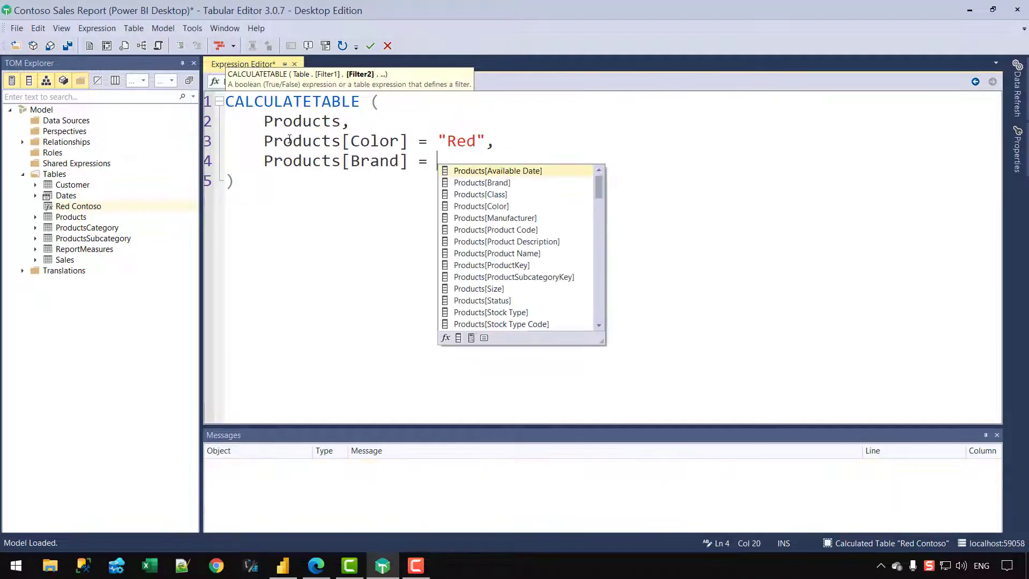
type("\"Contoso")
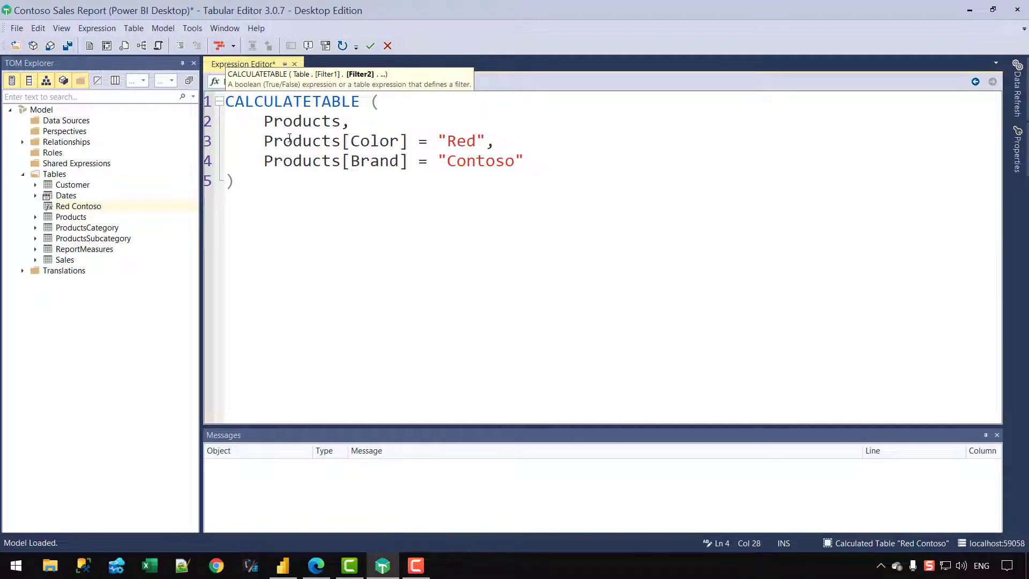
left_click(411, 243)
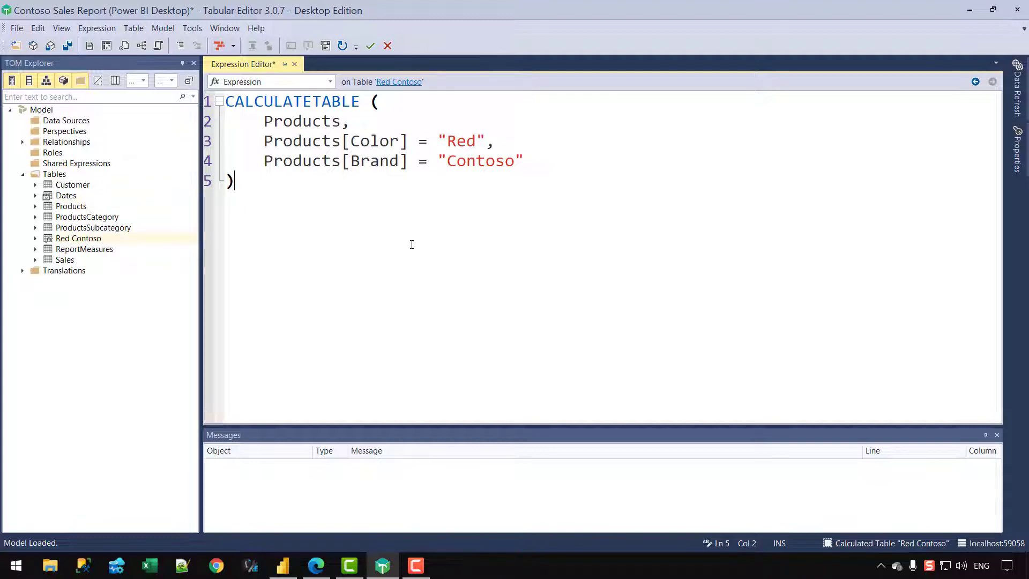
key("ctrl+s")
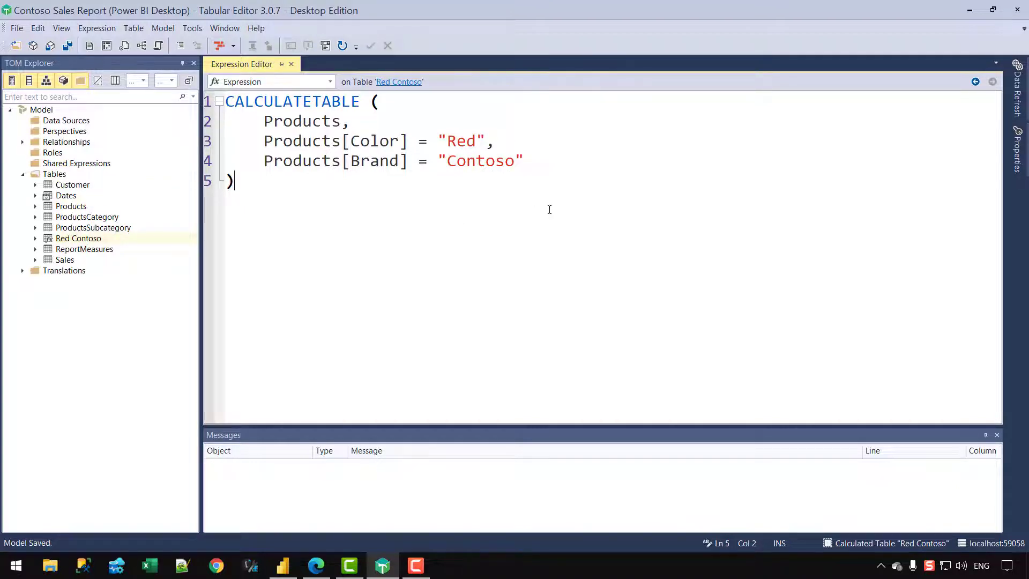
Switch to Power BI Desktop, refresh the calculated tables and display the Red Contoso table's formula
key("alt+Tab")
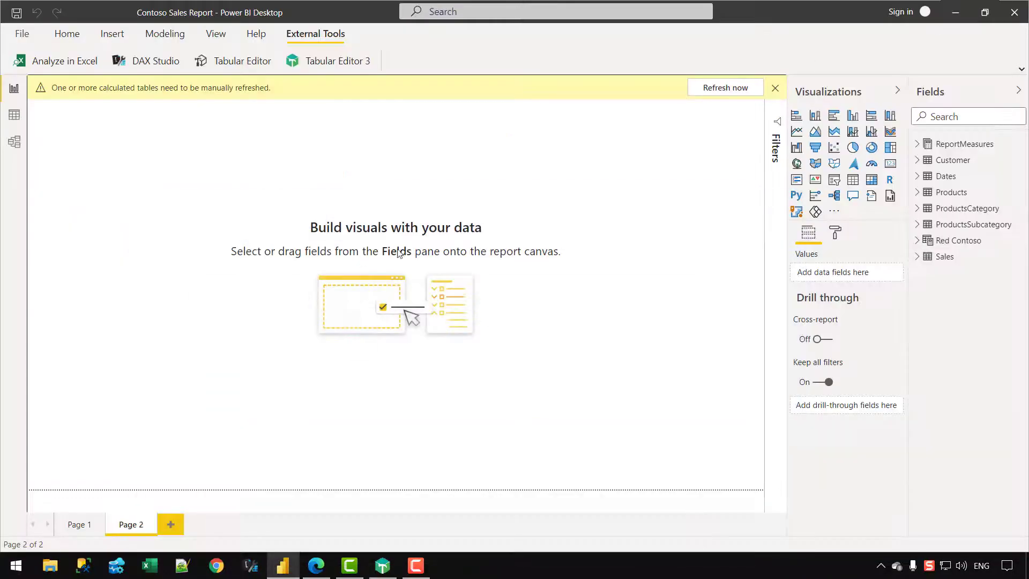
left_click(738, 95)
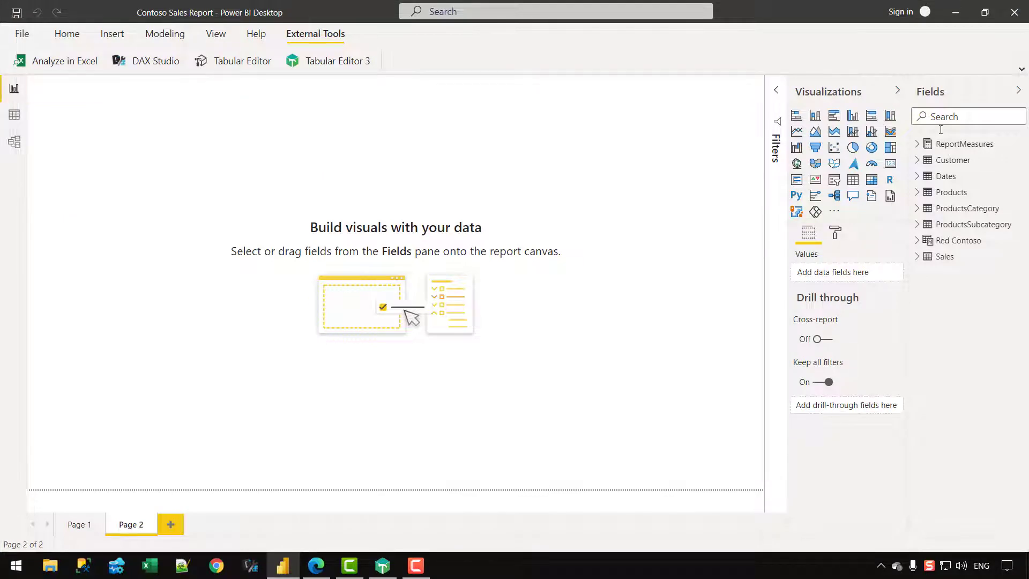
left_click(946, 240)
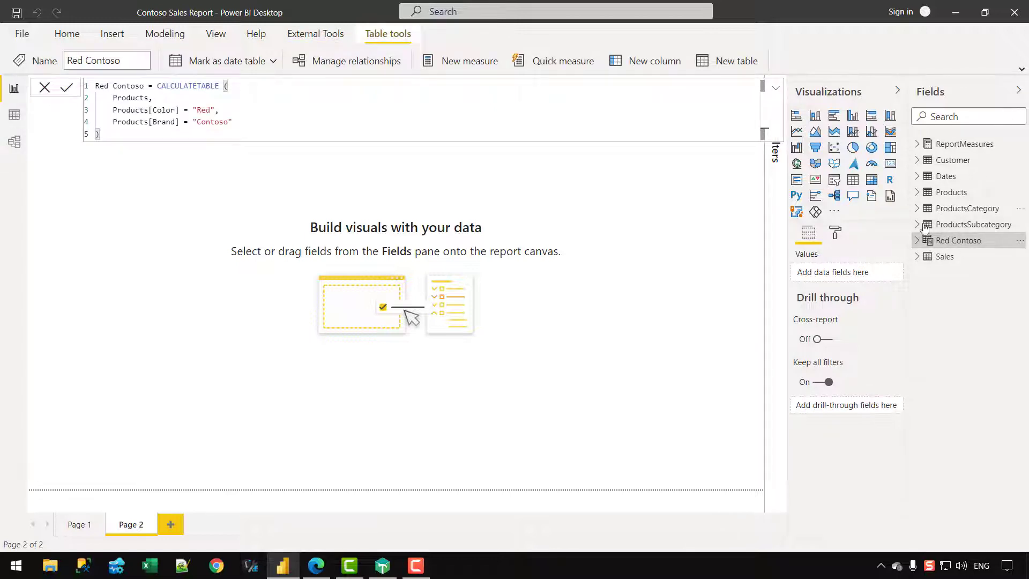
left_click(234, 103)
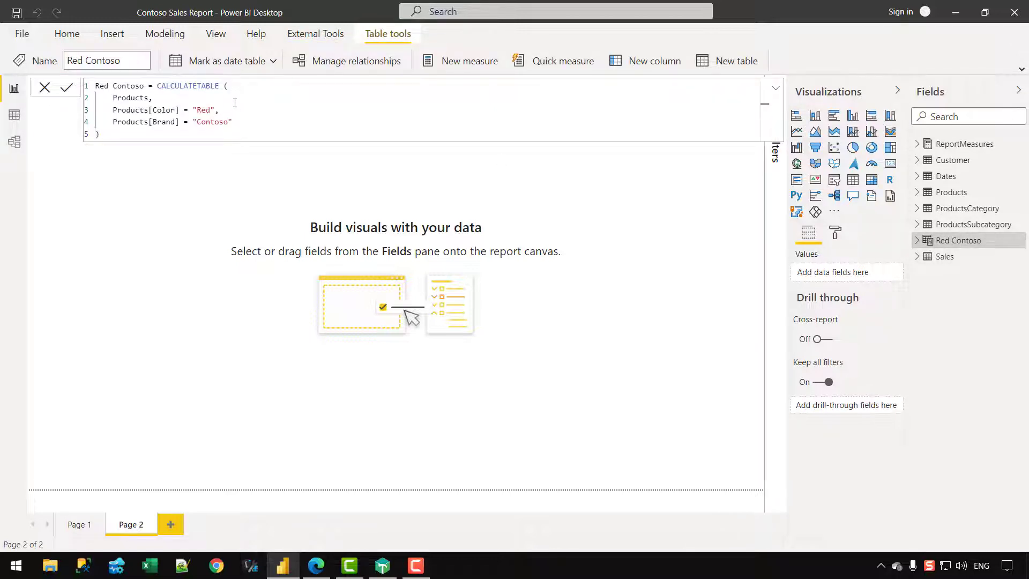
View the Red Contoso table's rows in the data view and check the values in its Brand and Color columns
left_click(14, 114)
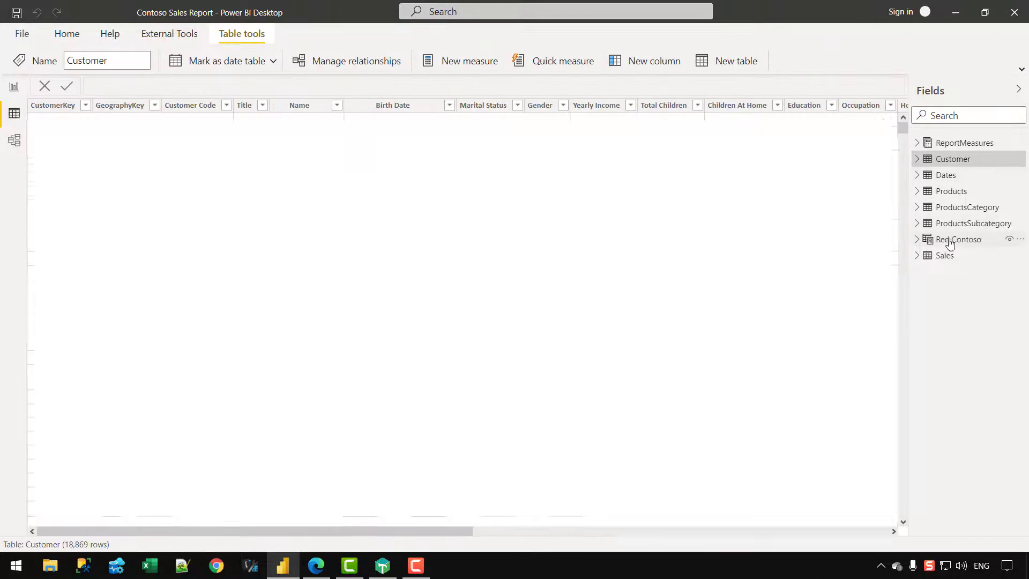
left_click(964, 239)
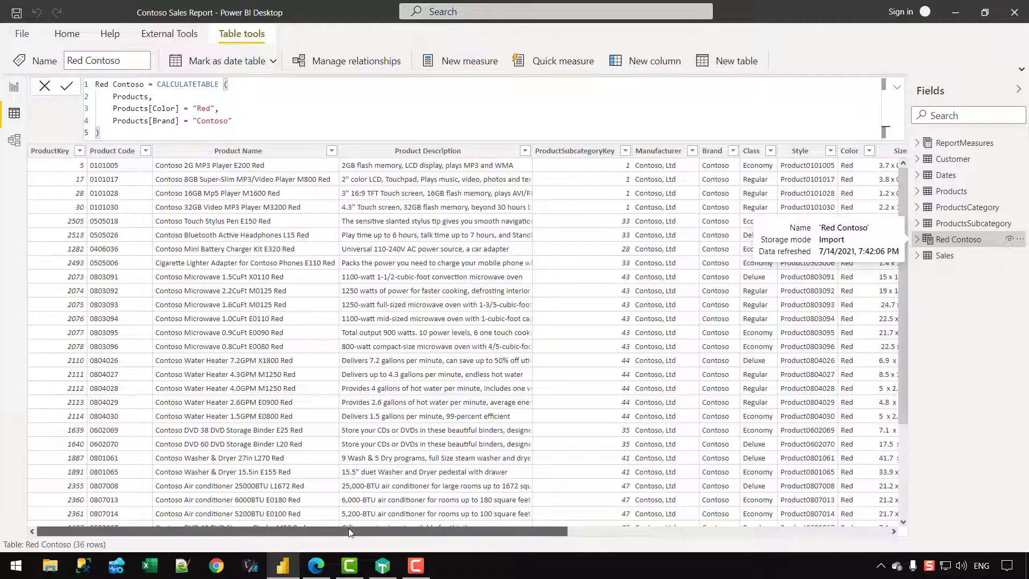
scroll(352, 525, "right", 1)
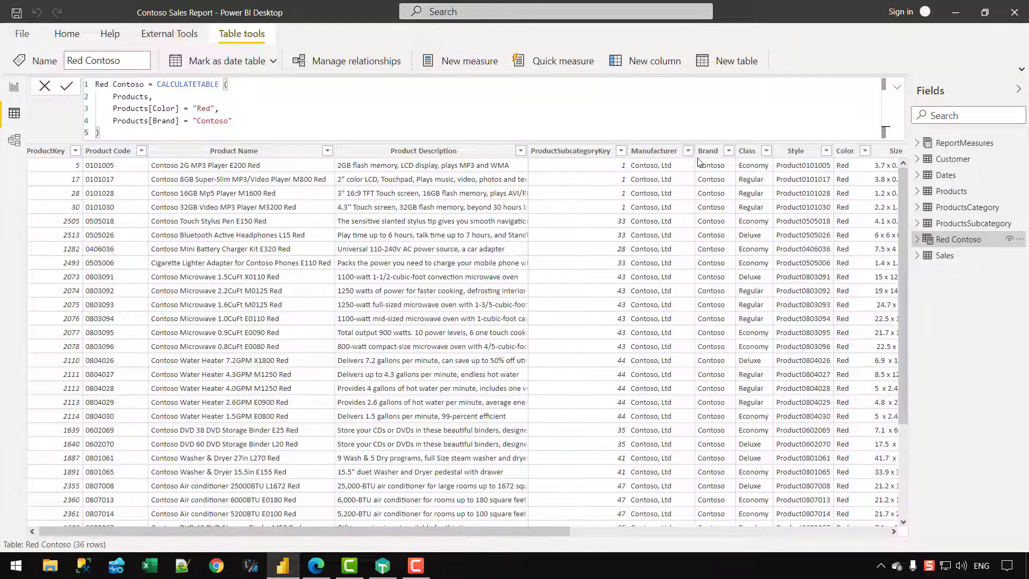
left_click(729, 151)
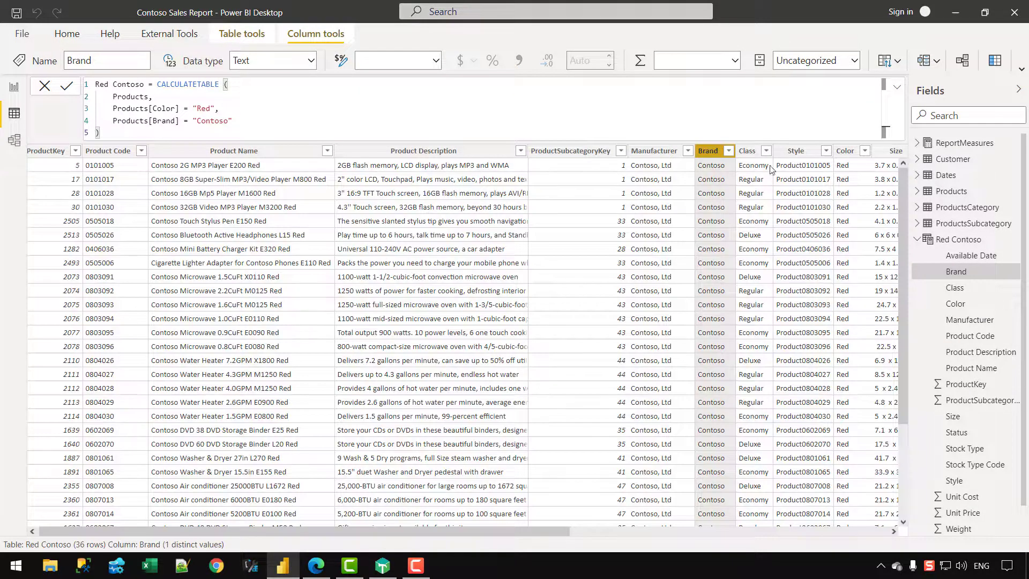
left_click(845, 151)
left_click(865, 151)
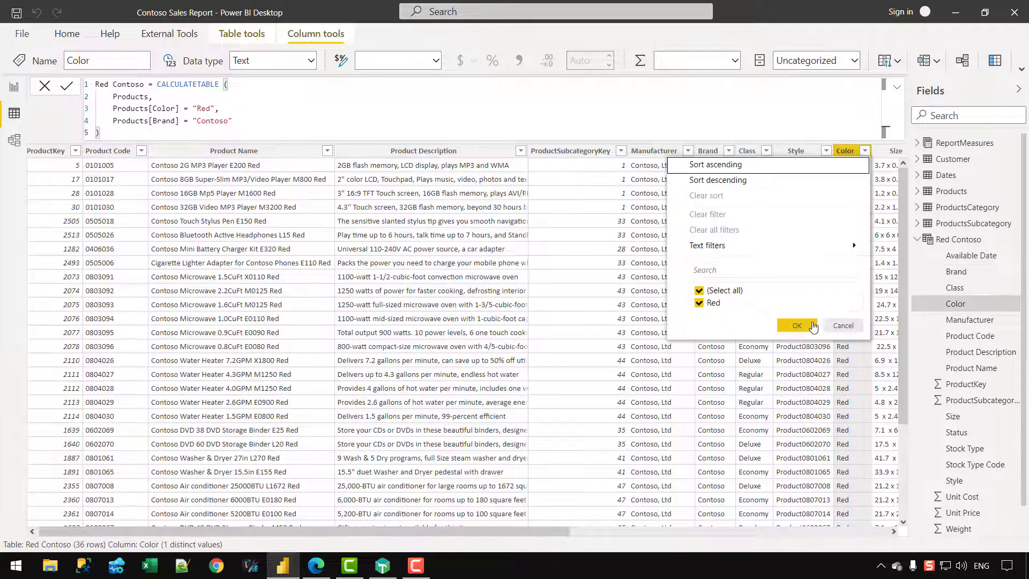
left_click(846, 326)
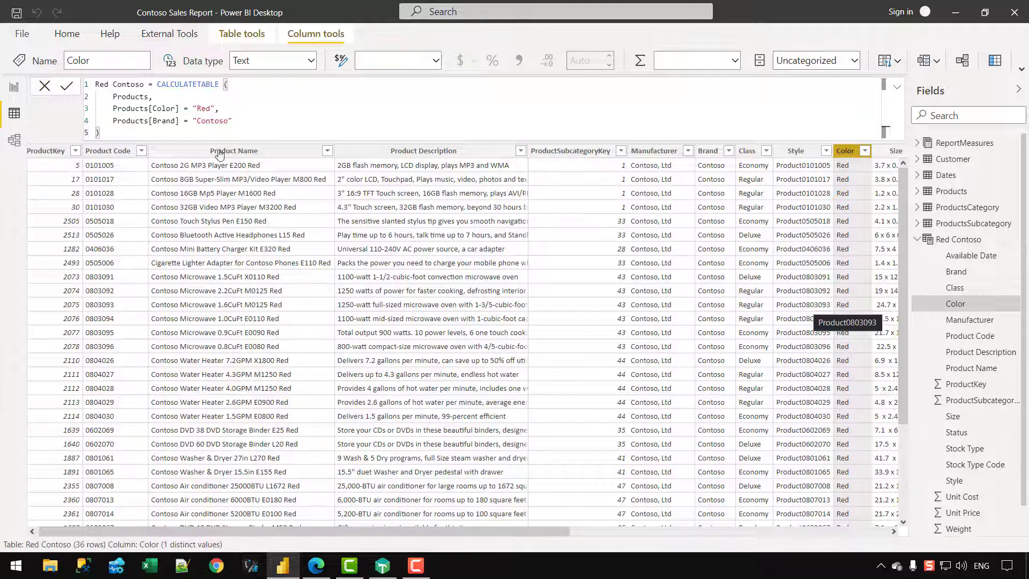
Launch Tabular Editor 2 from Power BI Desktop, accept the experimental features warning and maximize its window
left_click(184, 42)
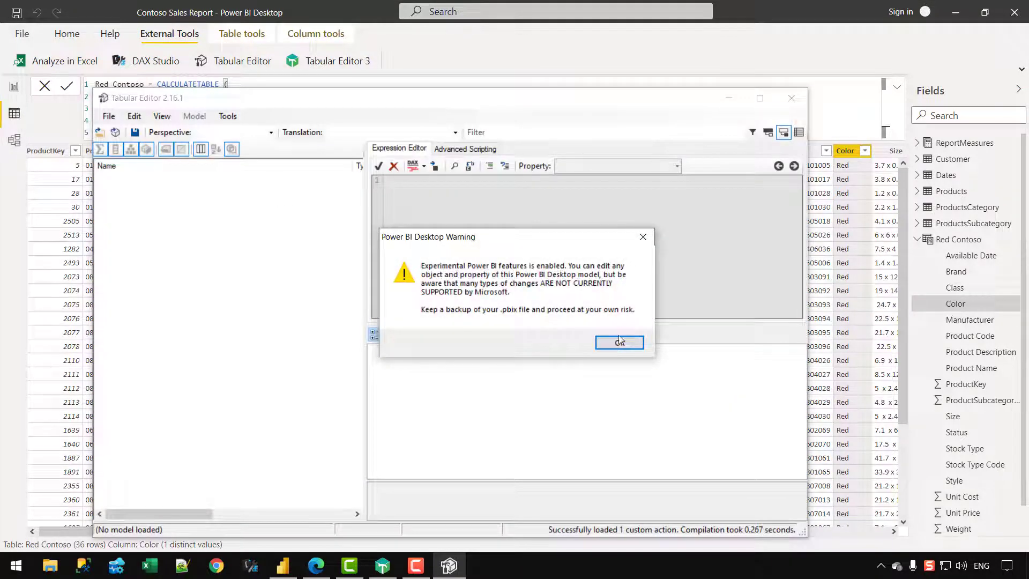
key("Return")
left_click(760, 99)
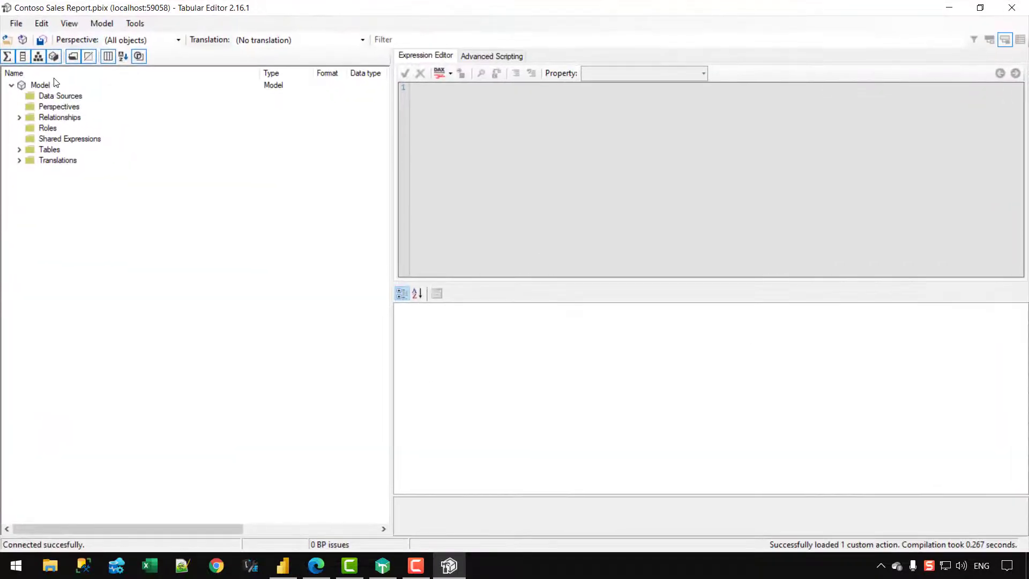
Check the setting Allow unsupported Power BI features (experimental) in the Tabular Editor 2 preferences
left_click(16, 25)
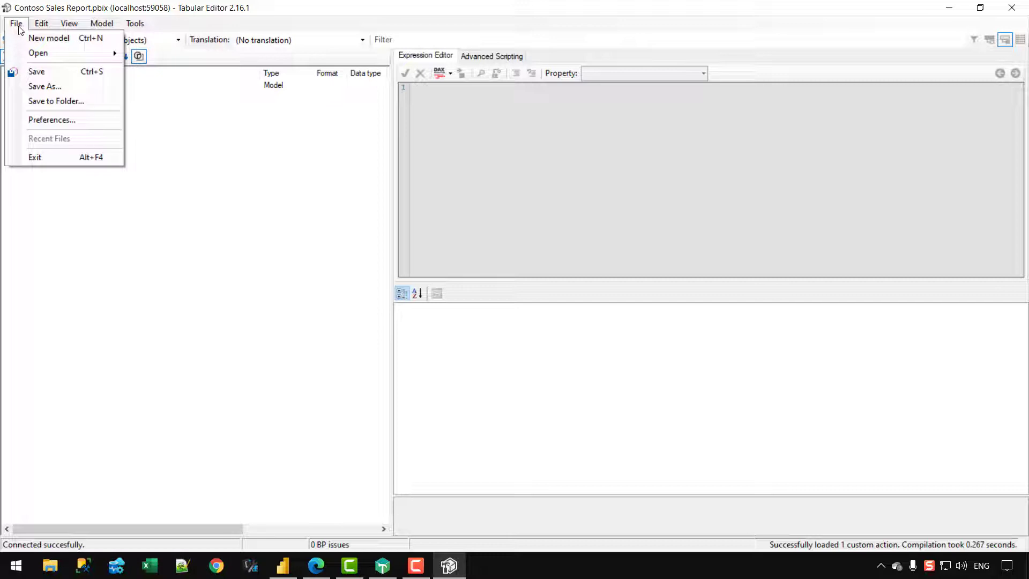
left_click(51, 120)
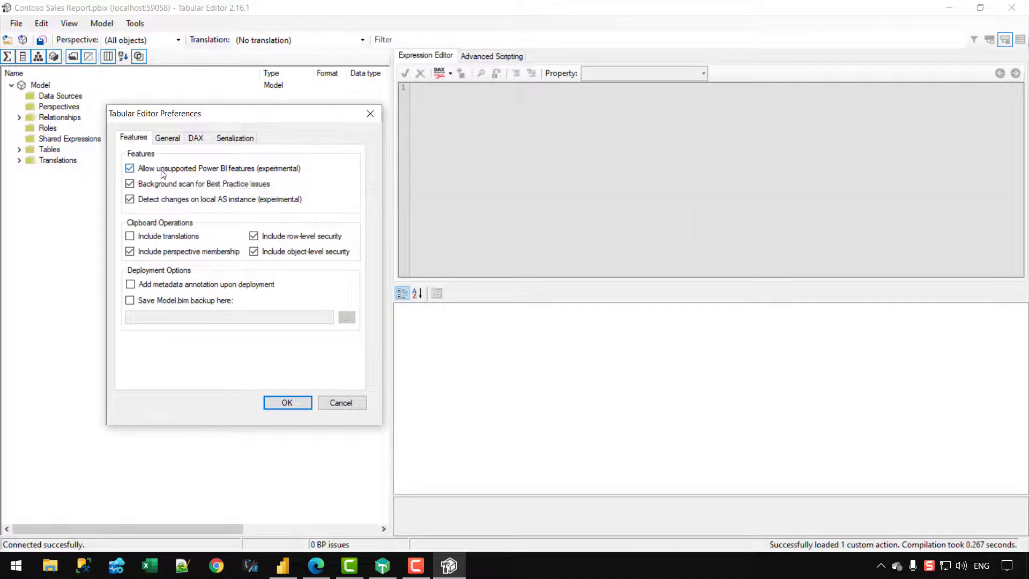
mouse_move(147, 179)
left_click(295, 402)
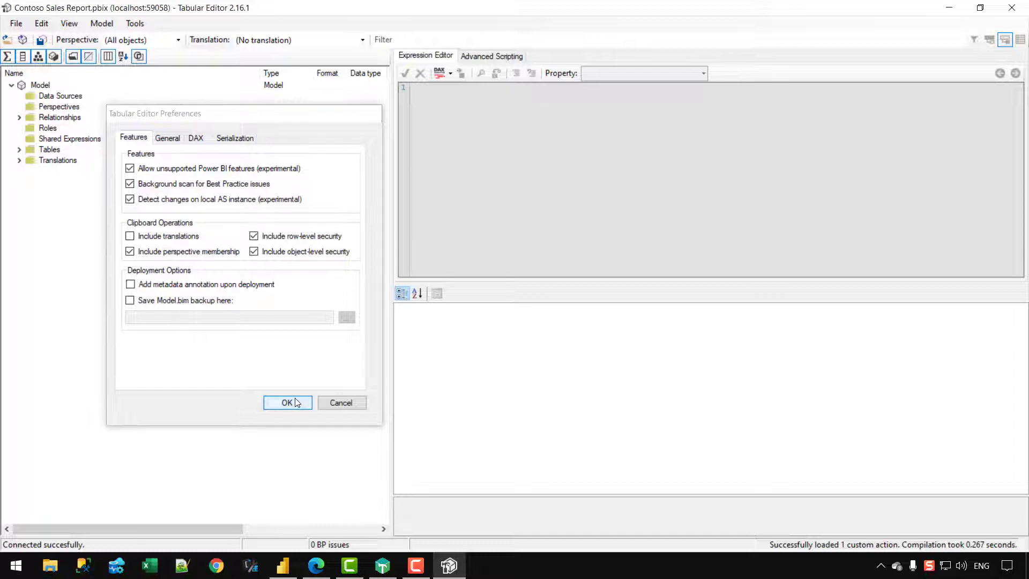
Create a calculated table named Black Fabrikam in the model's Tables group
left_click(20, 150)
right_click(47, 151)
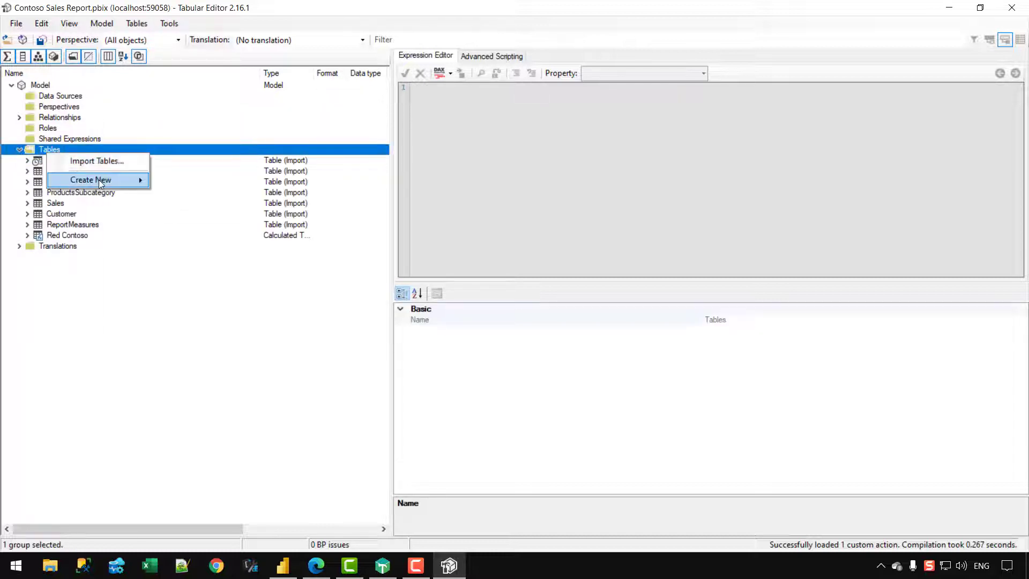
mouse_move(101, 182)
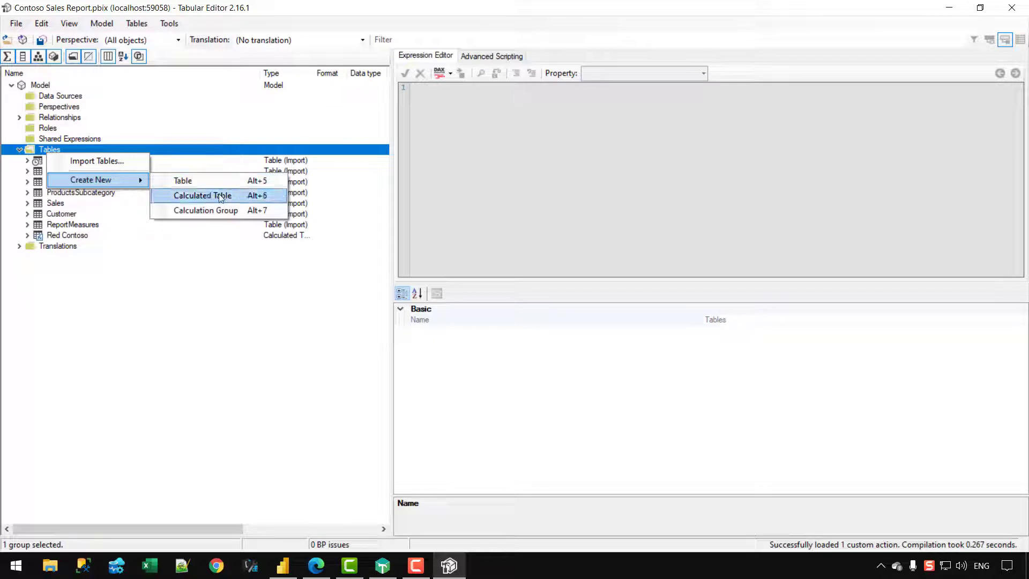
left_click(224, 196)
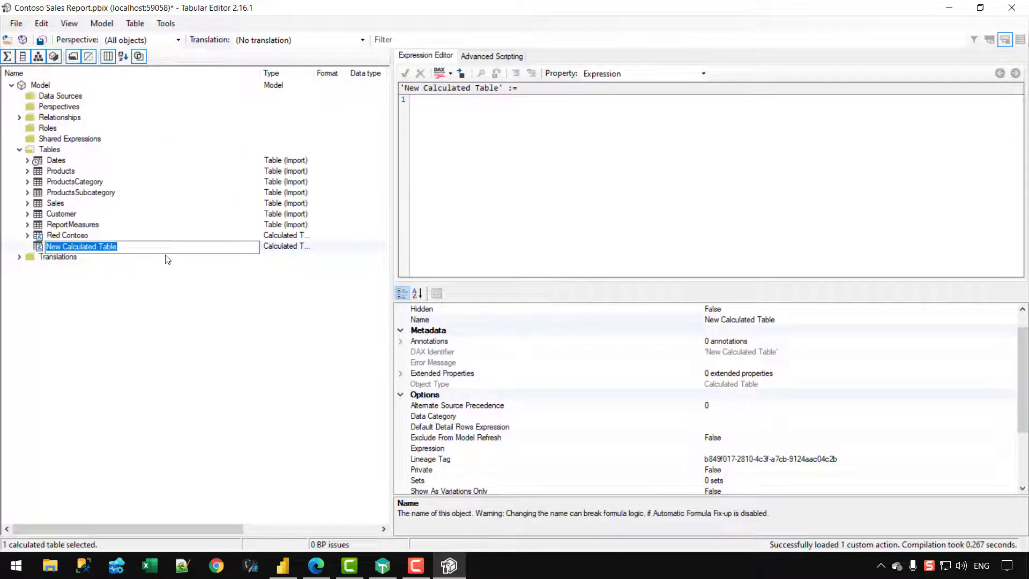
type("Black")
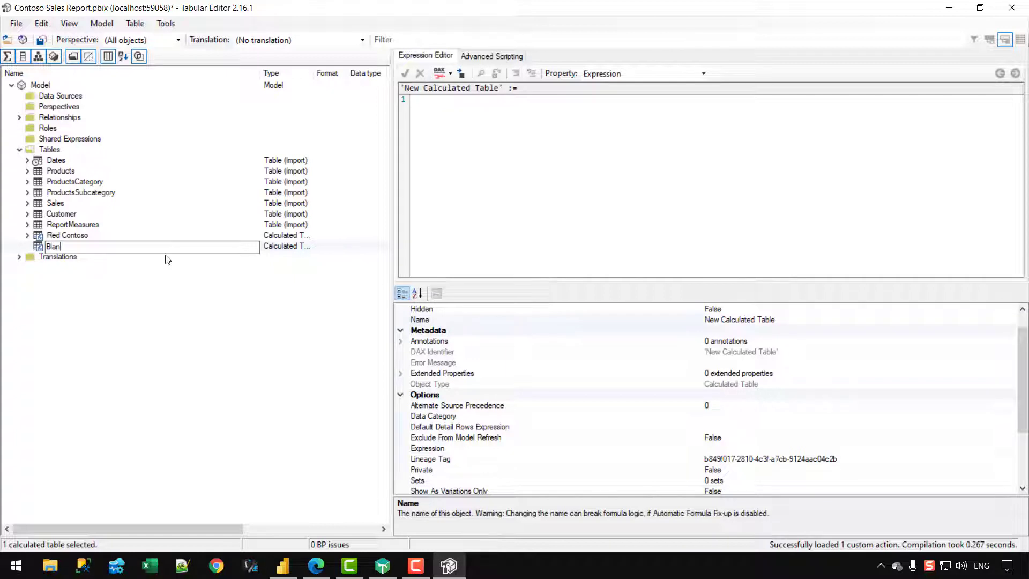
type(" Fabrikam")
key("Return")
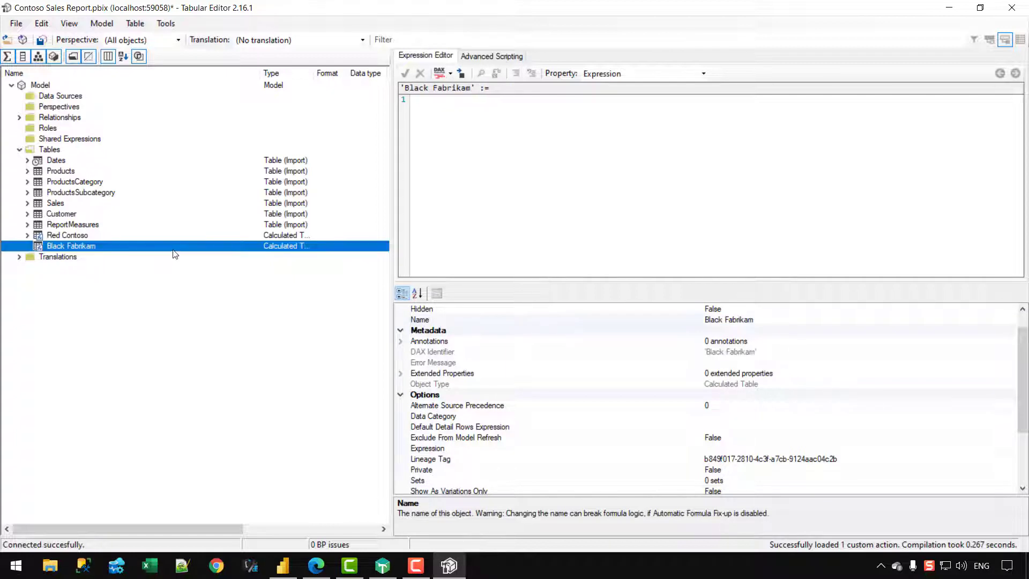
Widen the expression editor, enlarge its text and start Black Fabrikam's expression with a multi-line CALCULATETABLE over Products
left_click_drag(392, 136, 233, 138)
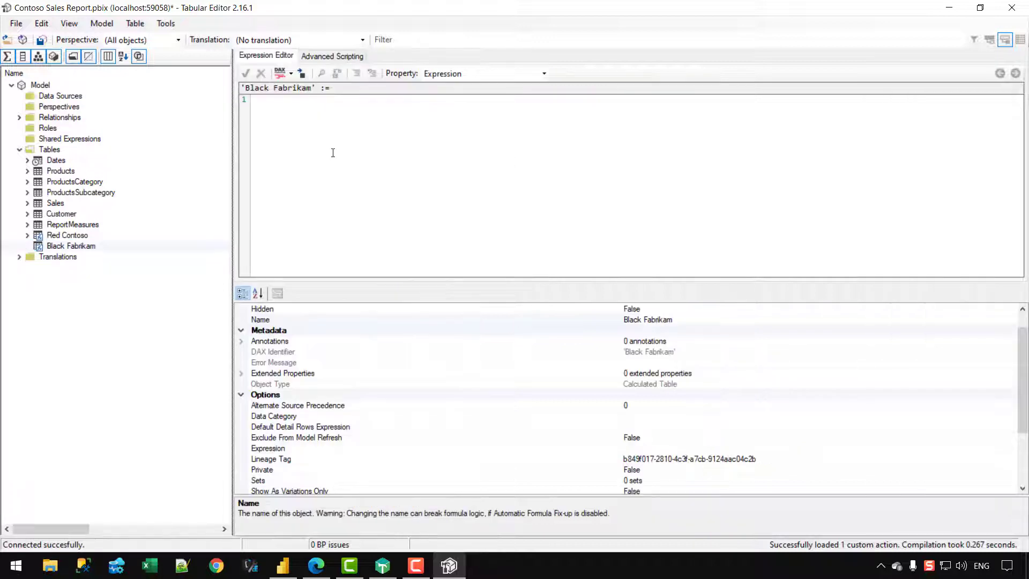
left_click(348, 154)
scroll(348, 154, "up", 3)
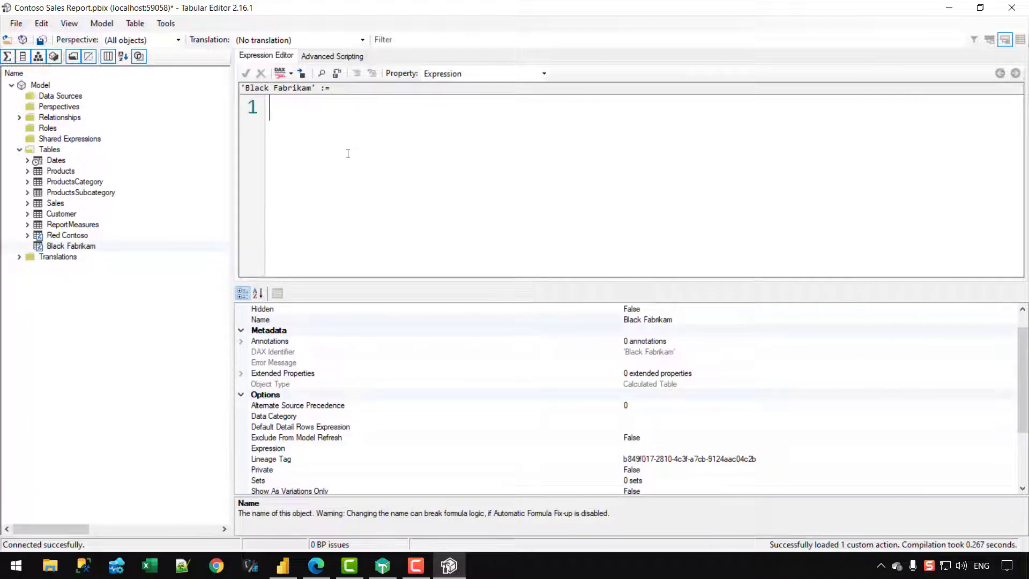
type("CALCUALTETABLE (")
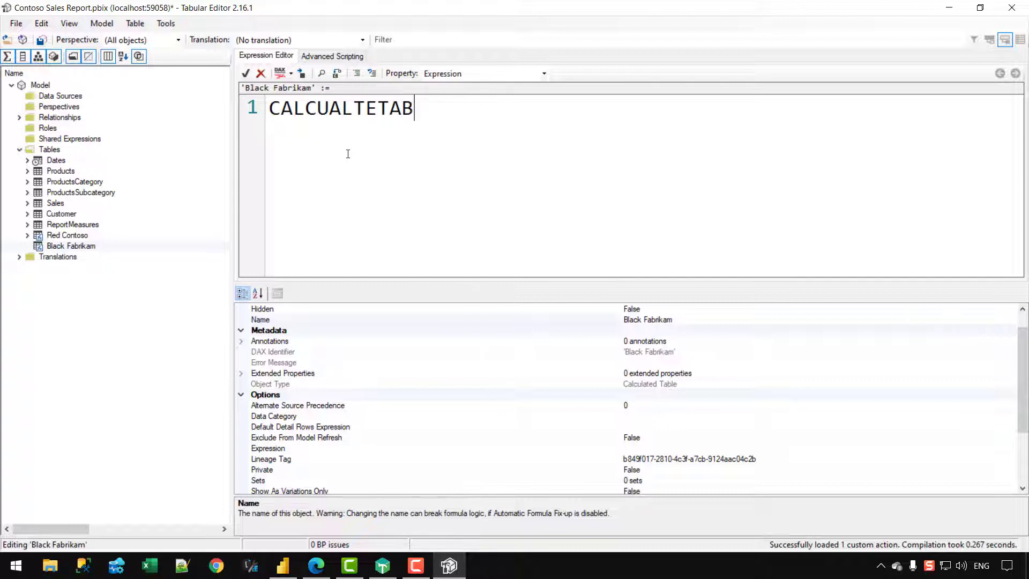
key("Return")
left_click(340, 114)
key("BackSpace")
key("Right")
type("A")
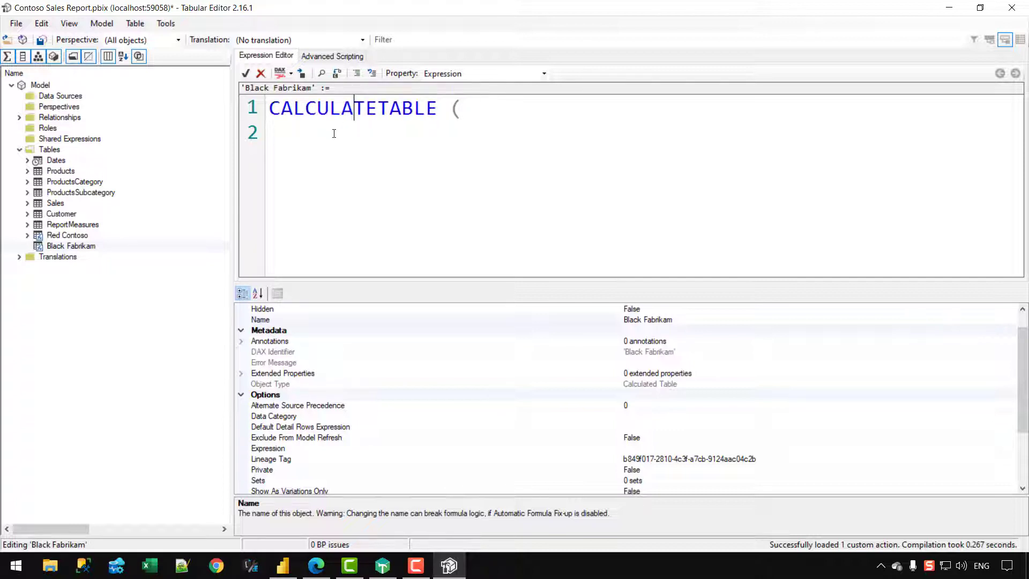
left_click(333, 133)
key("Tab")
type("Products,")
Add the filter argument Products[Color] = "Black" on a new line of the Black Fabrikam expression
key("Return")
type("r")
key("BackSpace")
type("PRoduc")
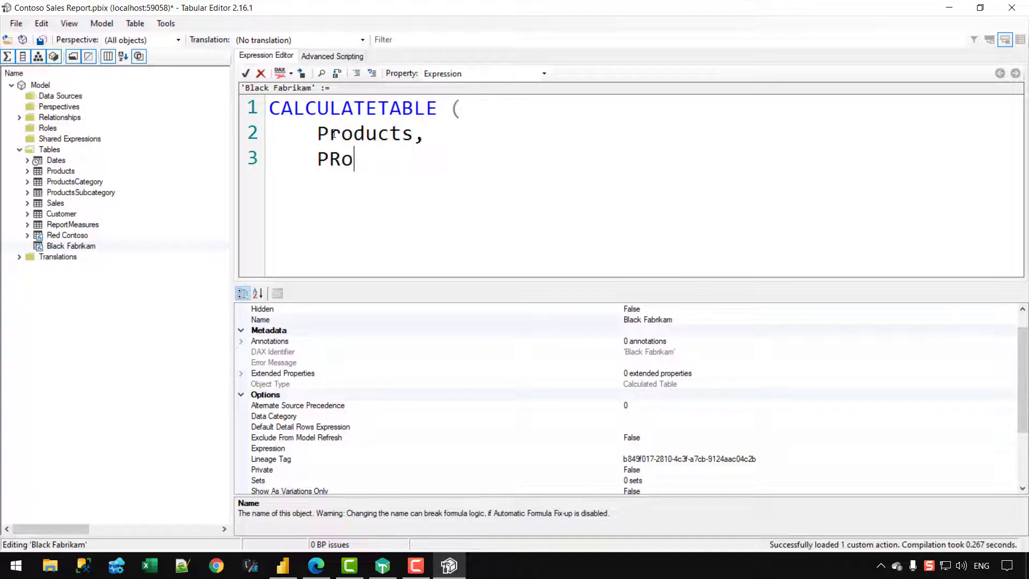
key("BackSpace")
key("BackSpace")
key("BackSpace")
key("BackSpace")
key("BackSpace")
type("roducts")
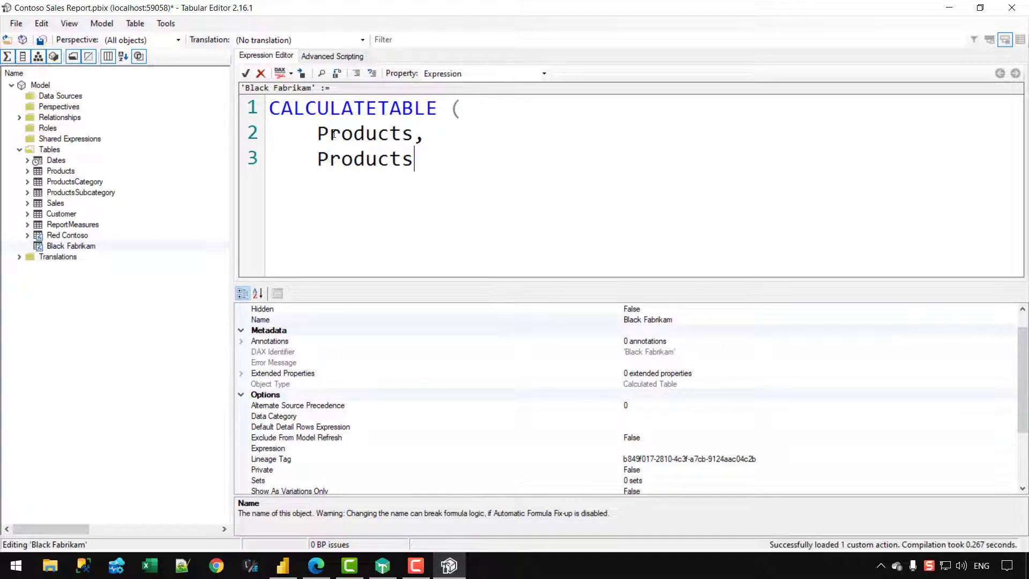
type("[Color] = \"blu")
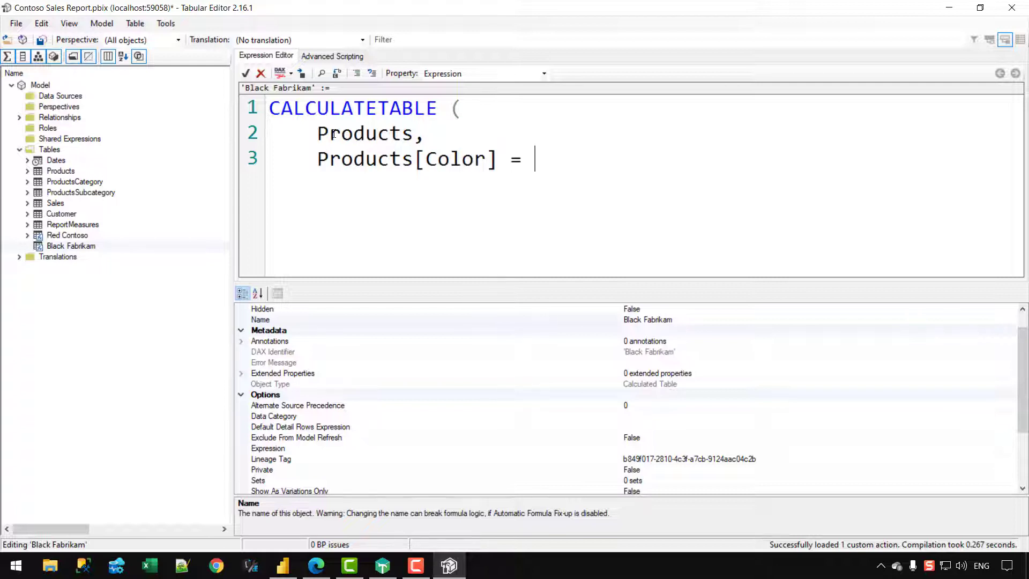
key("BackSpace")
key("BackSpace")
key("BackSpace")
type("Blank")
key("BackSpace")
key("BackSpace")
type("ck\"")
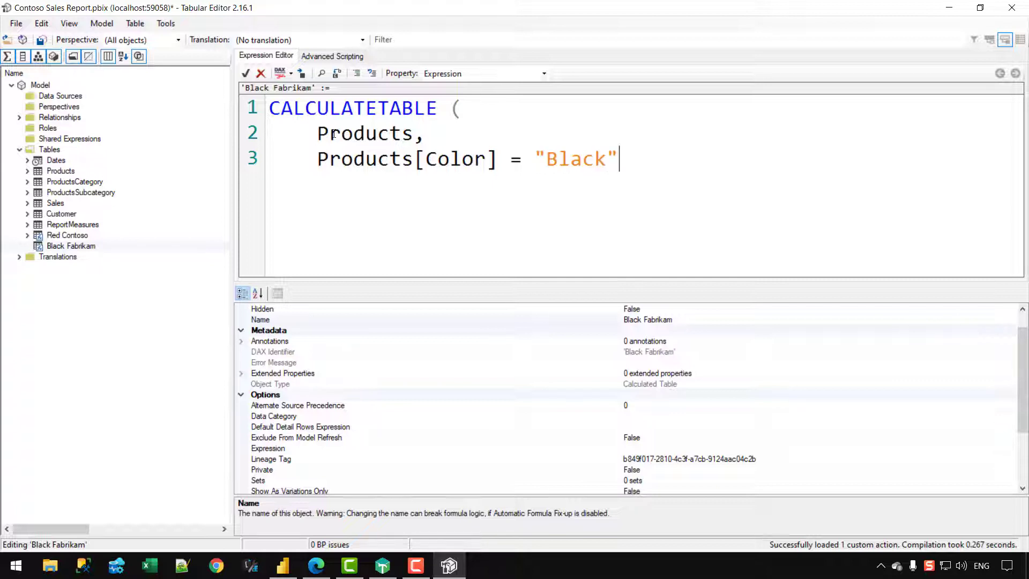
Add the filter argument Products[Brand] = "Fabrikam" on a new line of the Black Fabrikam expression and close the CALCULATETABLE parenthesis
type(",")
key("Return")
type("Pro")
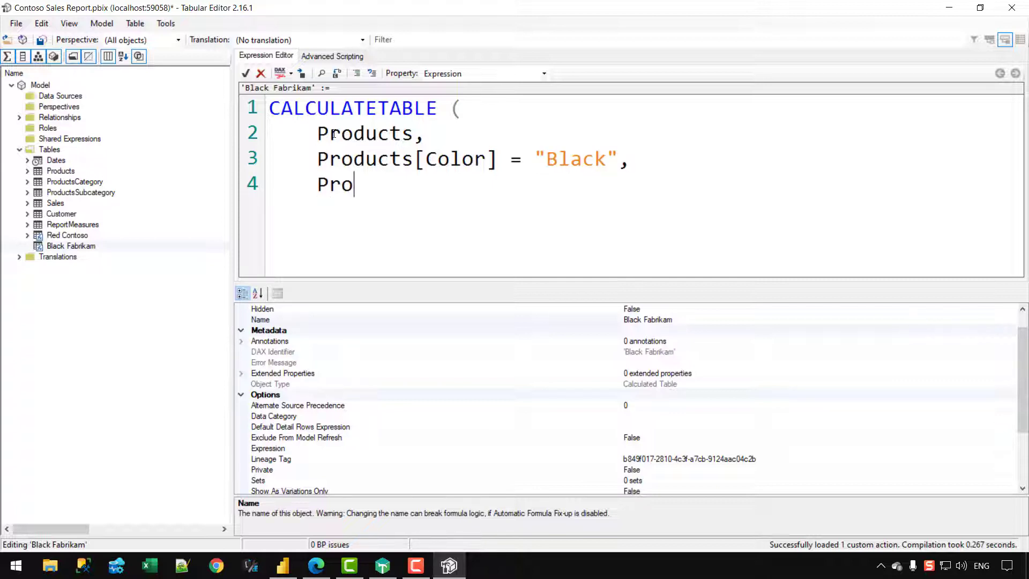
type("ducts[Brand")
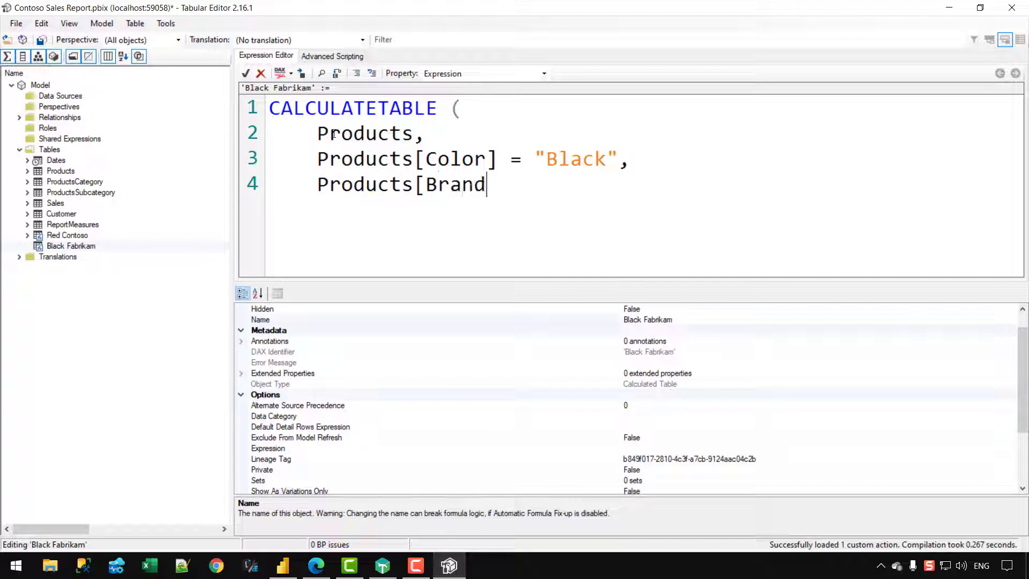
type("] = \"Fabrik")
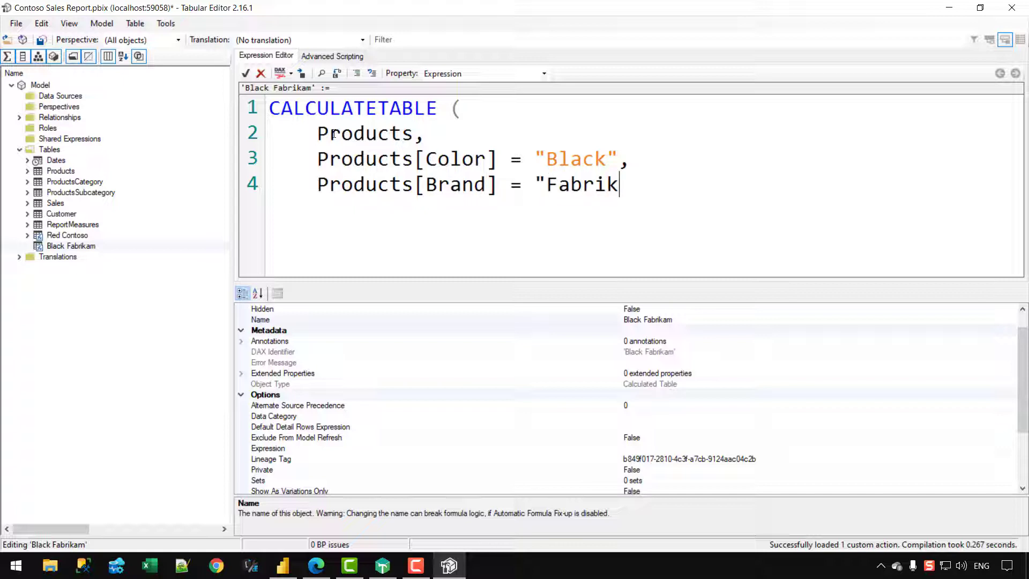
type("am\"")
key("Return")
type(")")
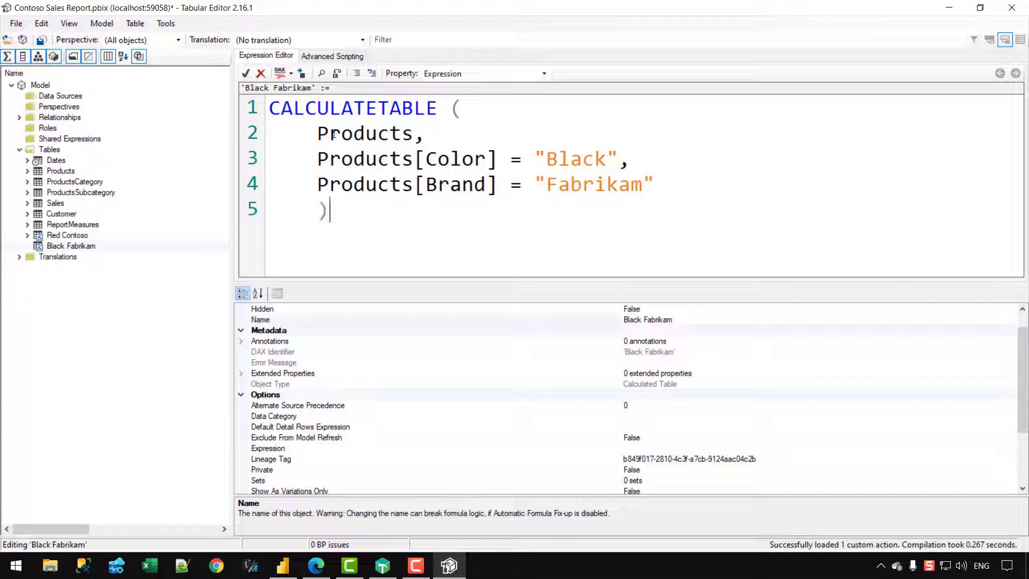
Remove the indent before the closing parenthesis of the Black Fabrikam expression and save the changes to the connected model
left_click(320, 211)
key("BackSpace")
key("BackSpace")
key("BackSpace")
key("BackSpace")
key("End")
key("ctrl+s")
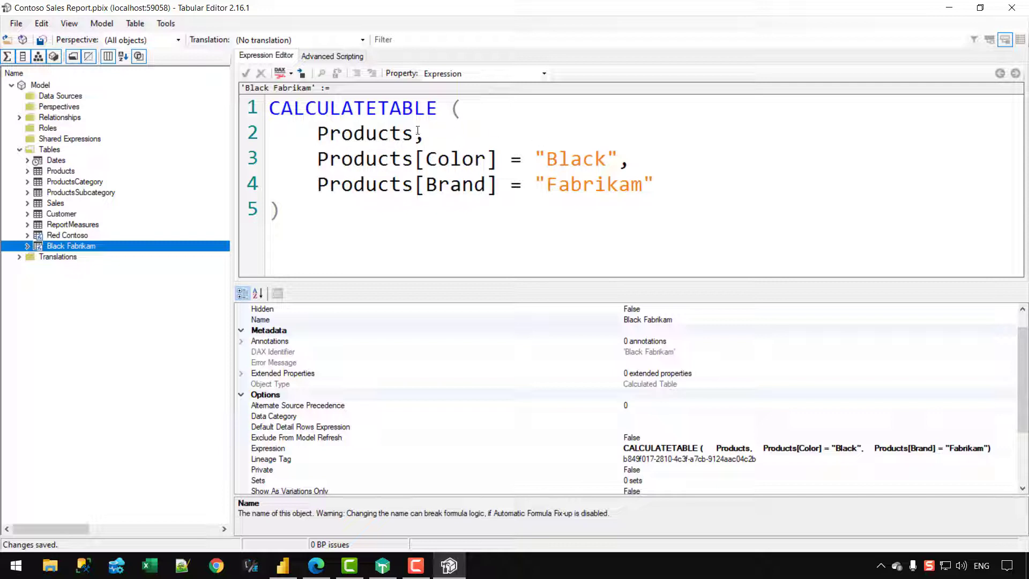
left_click(645, 159)
Switch to Power BI Desktop, refresh the calculated tables and collapse the Red Contoso table's fields
left_click(948, 7)
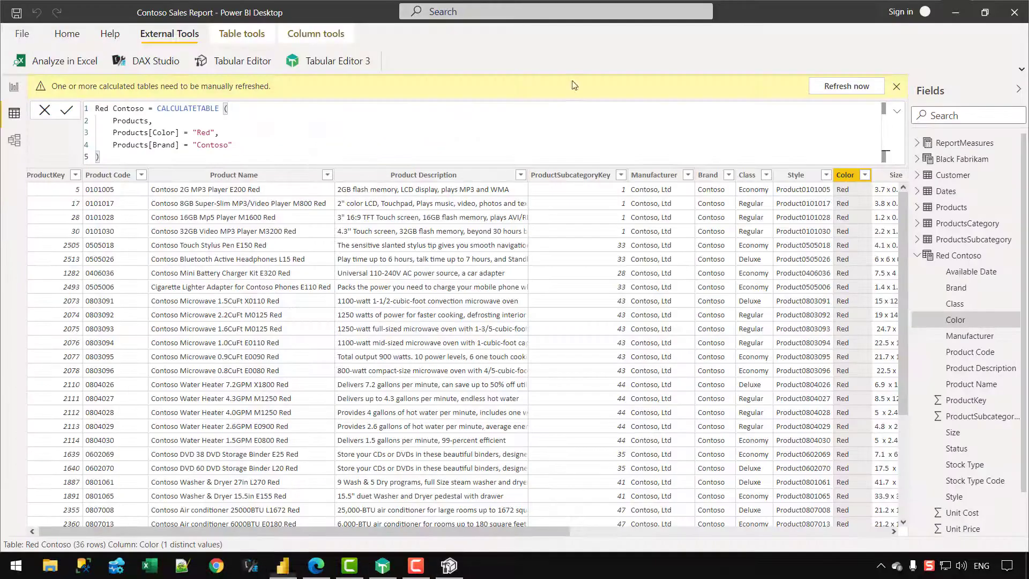
left_click(859, 90)
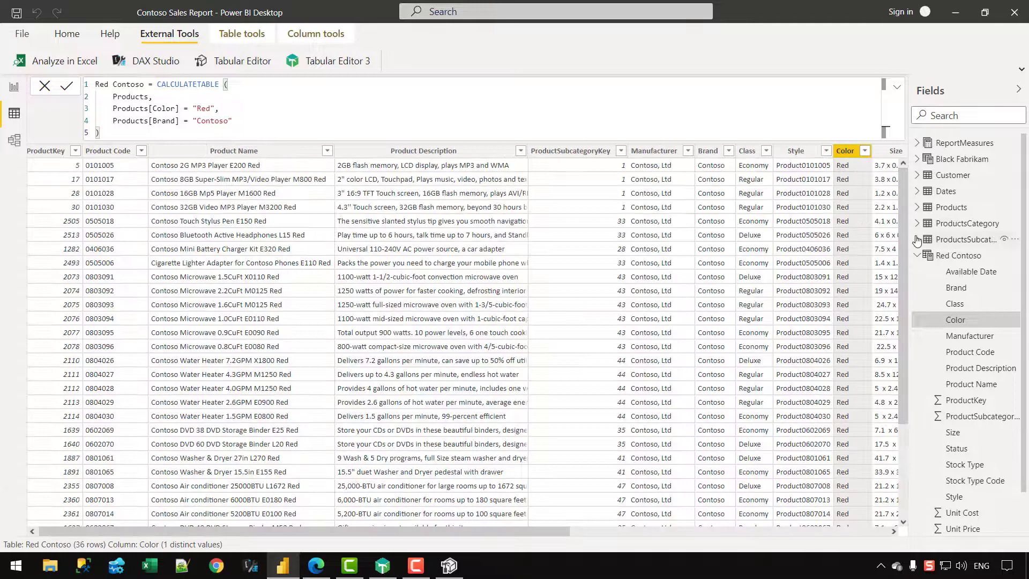
left_click(917, 255)
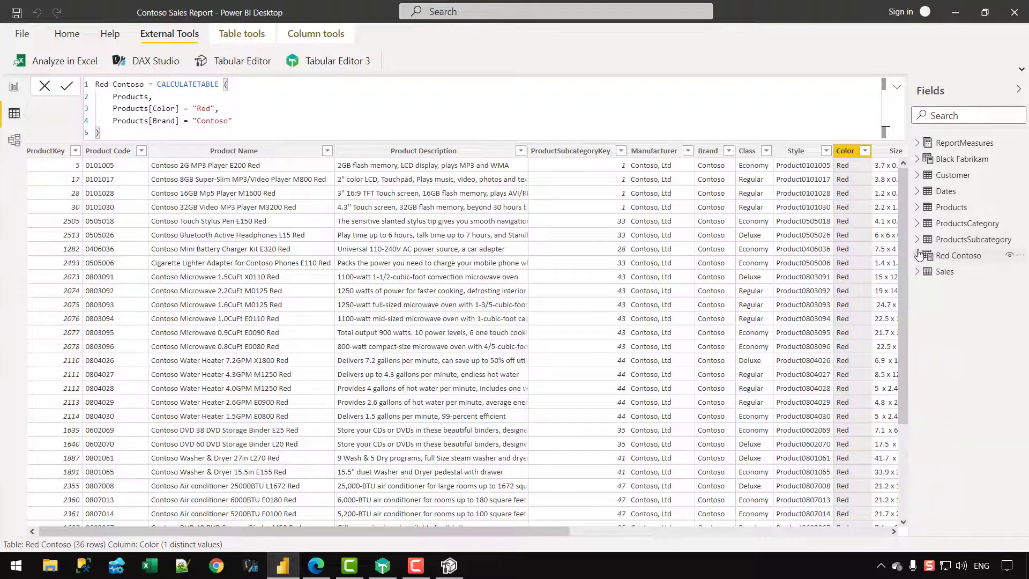
Display the Black Fabrikam table's data and check the distinct values in its Brand and Color columns
left_click(962, 160)
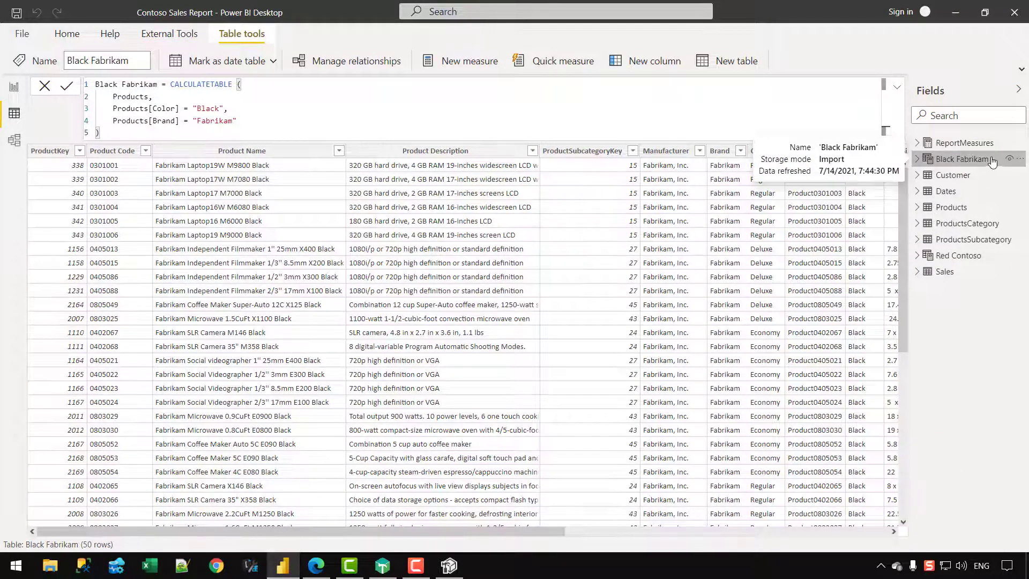
left_click(721, 151)
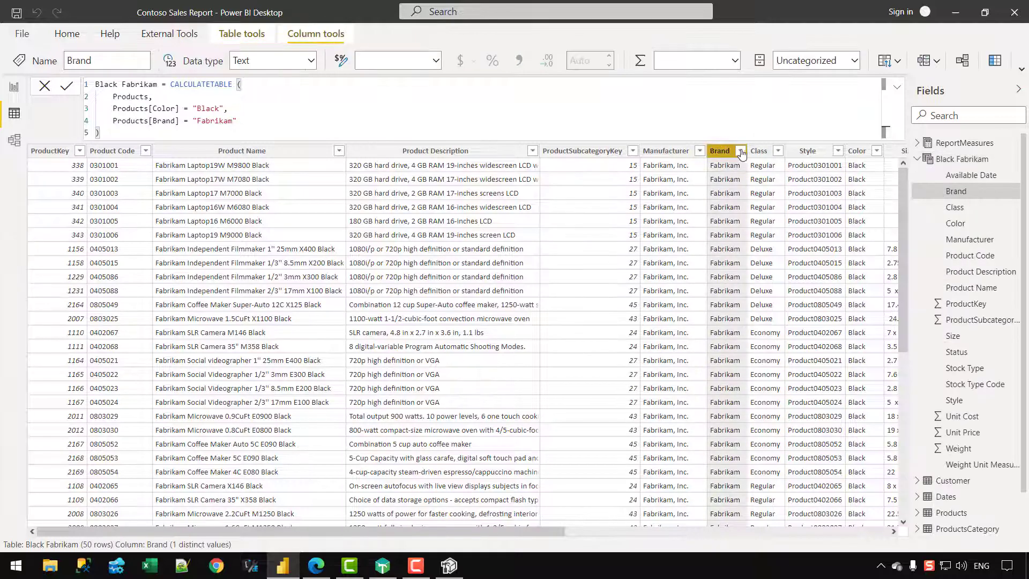
left_click(741, 152)
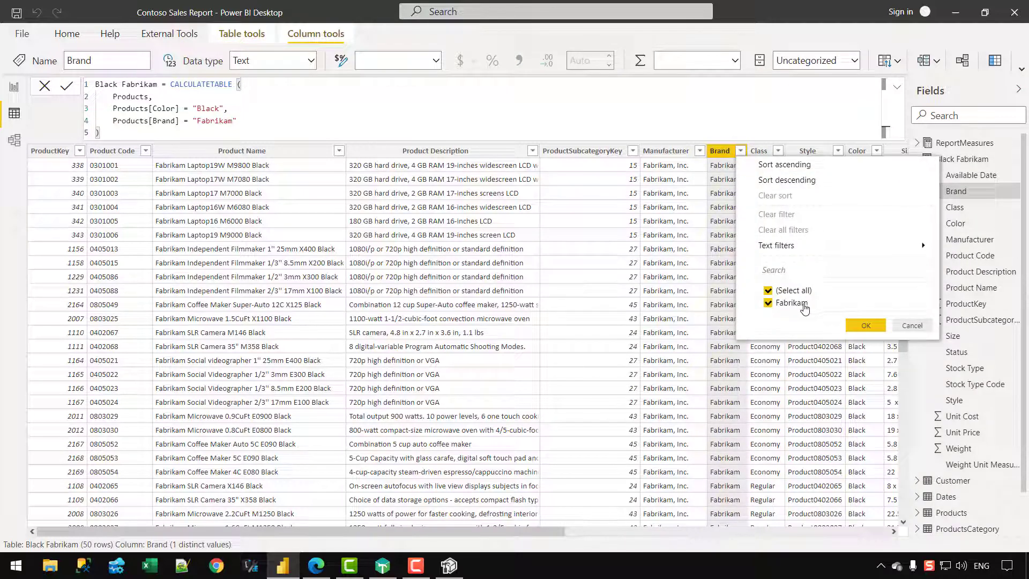
left_click(878, 327)
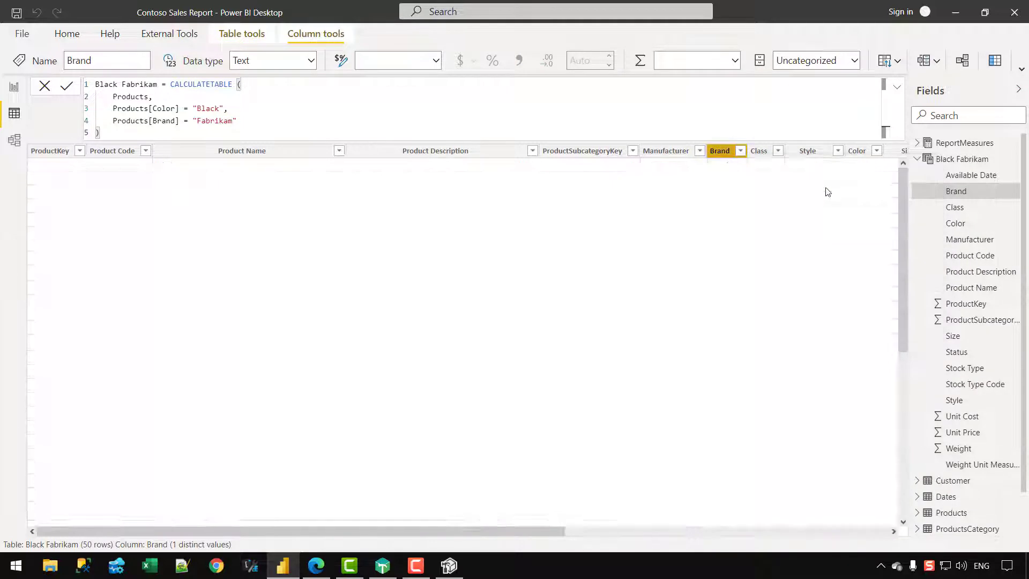
left_click(856, 150)
left_click(877, 150)
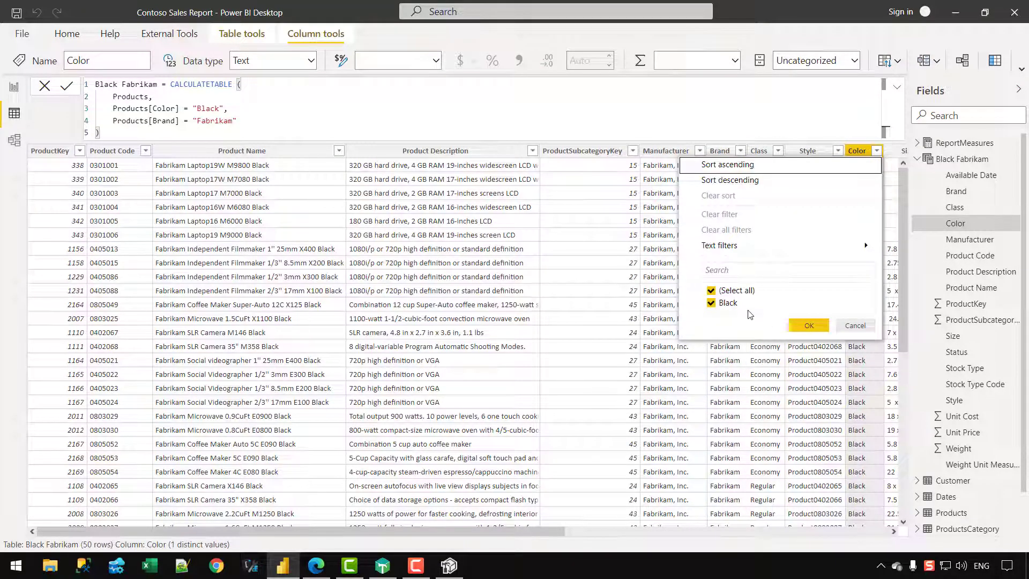
left_click(808, 326)
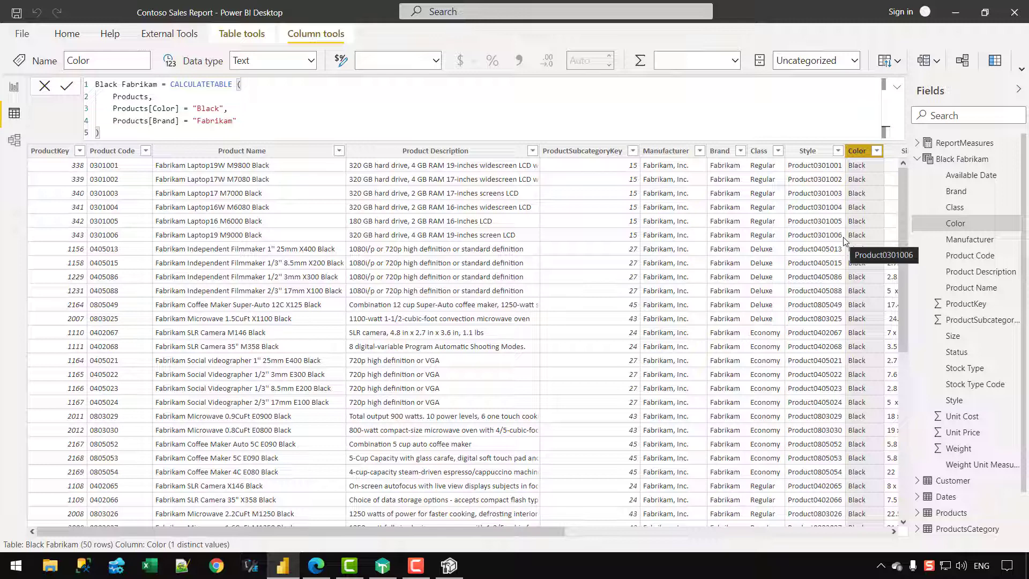
left_click(916, 160)
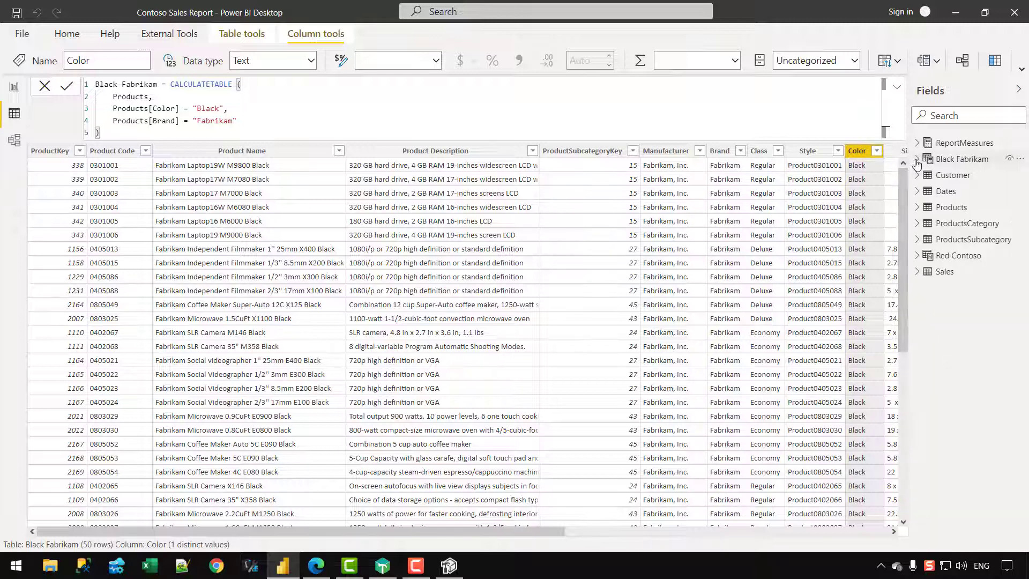